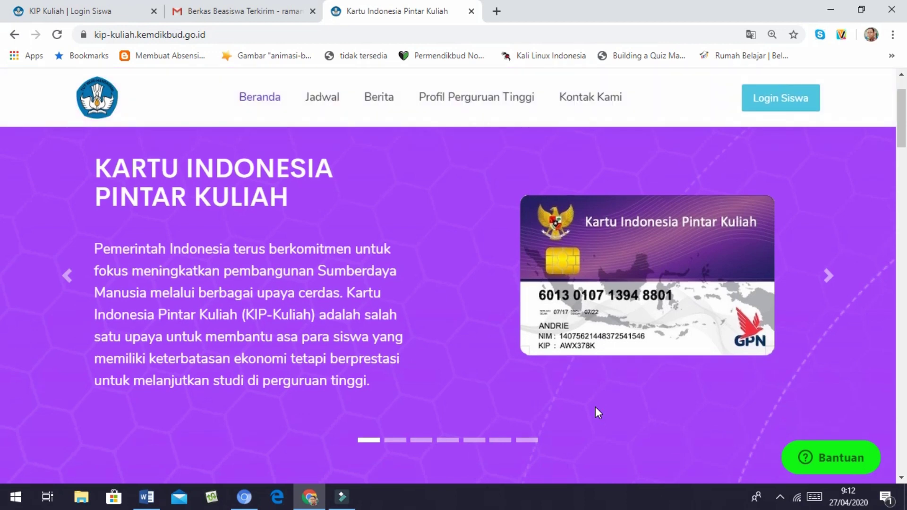
Go from the KIP Kuliah home page through DAFTAR/MASUK to the new student account registration form
{"action": "scroll", "coordinate": [596, 412], "scroll_direction": "down", "scroll_amount": 2}
{"action": "scroll", "coordinate": [597, 410], "scroll_direction": "down", "scroll_amount": 7}
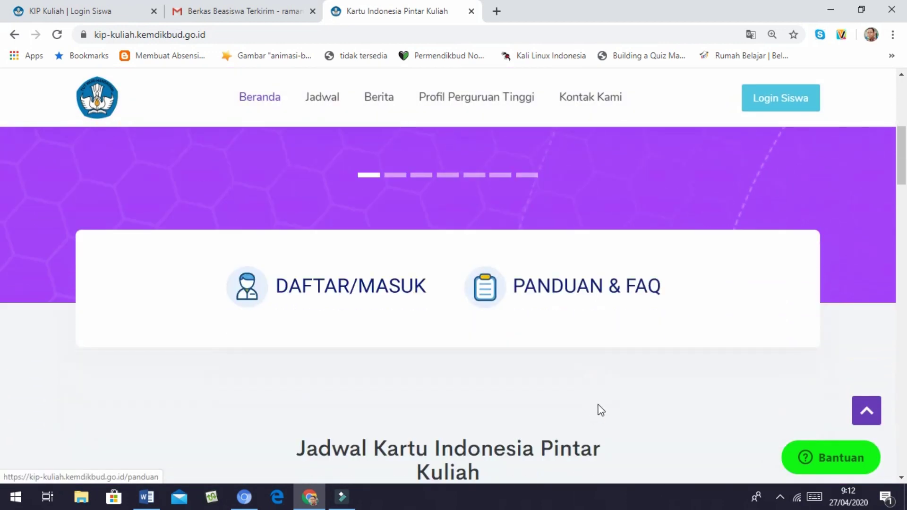
{"action": "scroll", "coordinate": [599, 409], "scroll_direction": "down", "scroll_amount": 10}
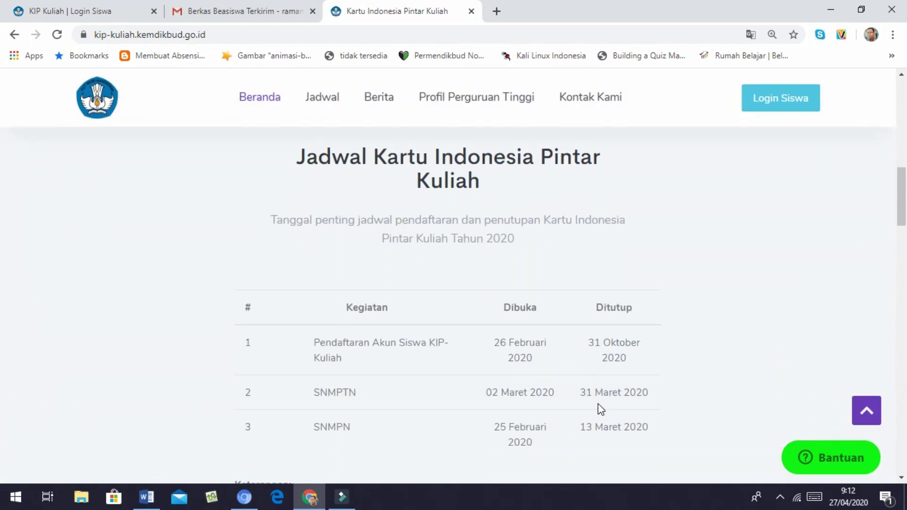
{"action": "scroll", "coordinate": [601, 408], "scroll_direction": "down", "scroll_amount": 1}
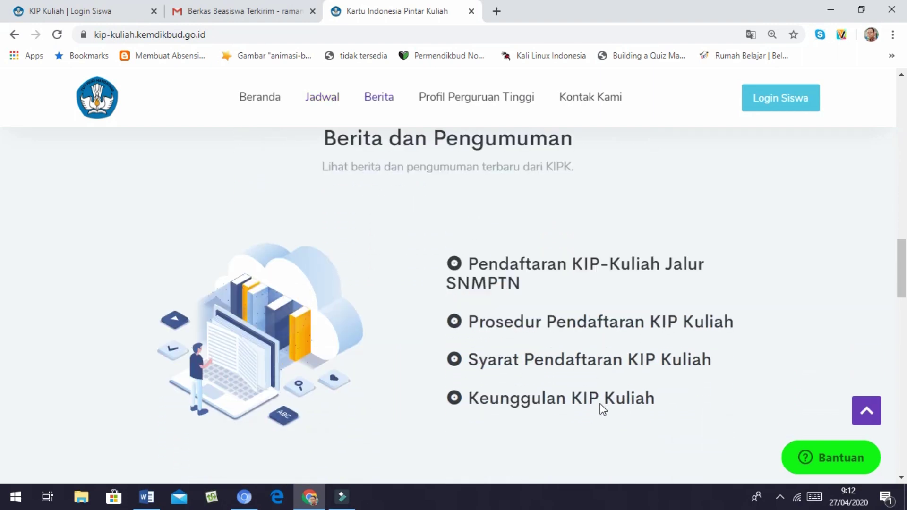
{"action": "scroll", "coordinate": [669, 360], "scroll_direction": "up", "scroll_amount": 12}
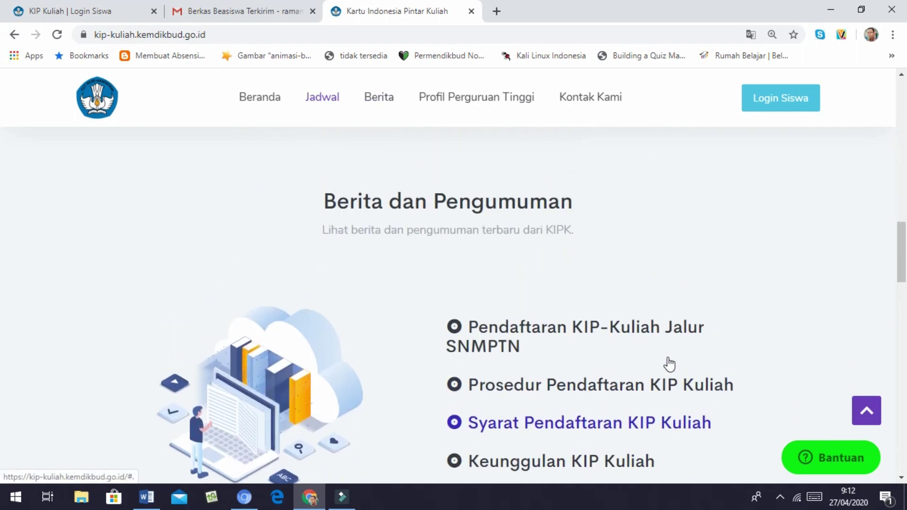
{"action": "scroll", "coordinate": [669, 364], "scroll_direction": "up", "scroll_amount": 6}
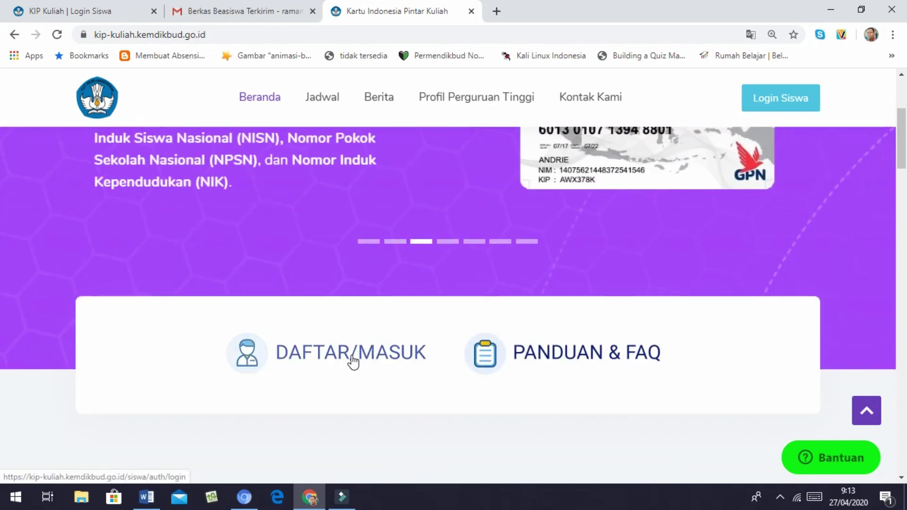
{"action": "left_click", "coordinate": [352, 362]}
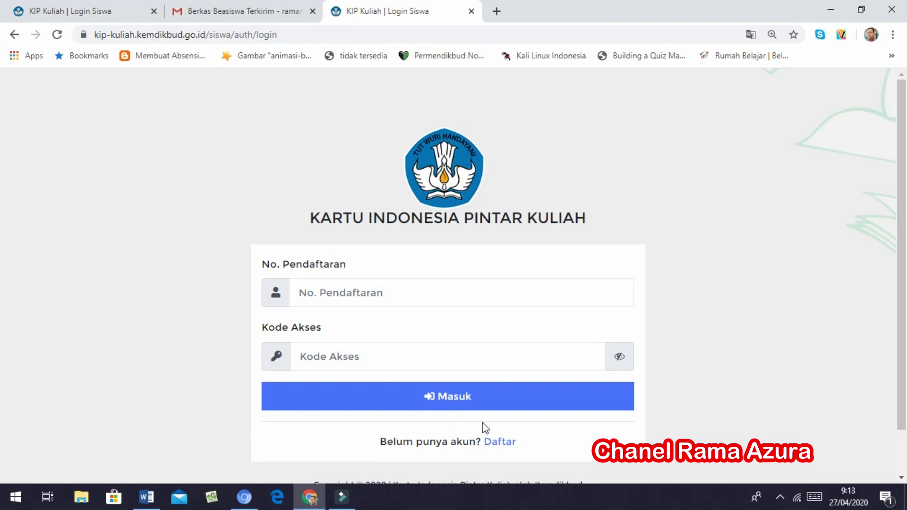
{"action": "scroll", "coordinate": [449, 470], "scroll_direction": "down", "scroll_amount": 1}
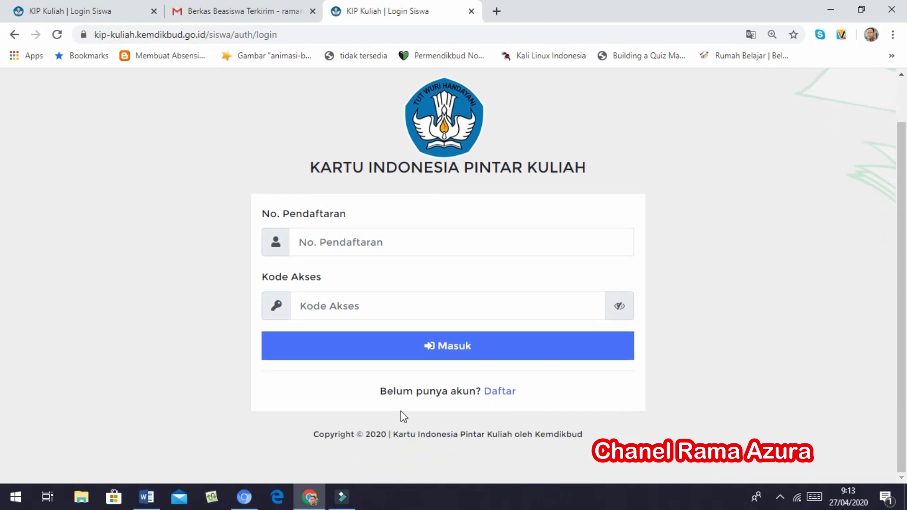
{"action": "left_click", "coordinate": [500, 394]}
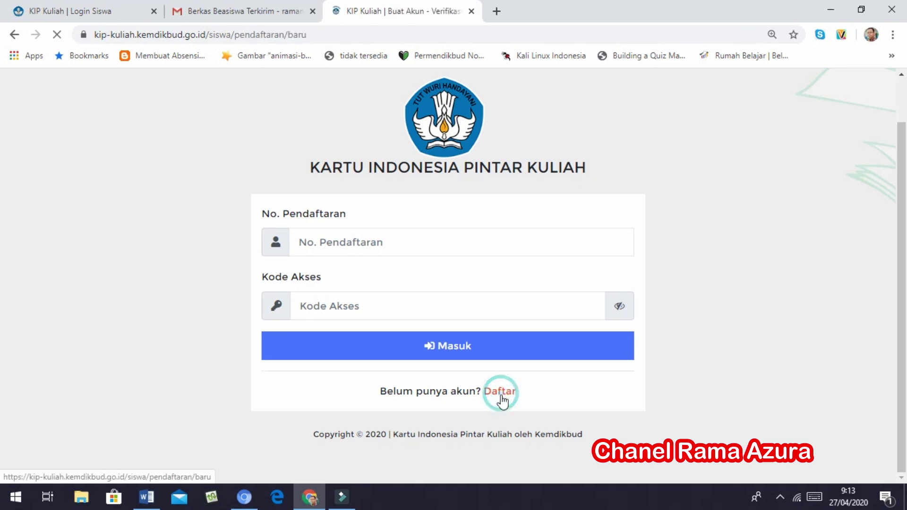
Examine the NIK, NISN, NPSN and Email fields required in the account registration form
{"action": "scroll", "coordinate": [502, 393], "scroll_direction": "down", "scroll_amount": 3}
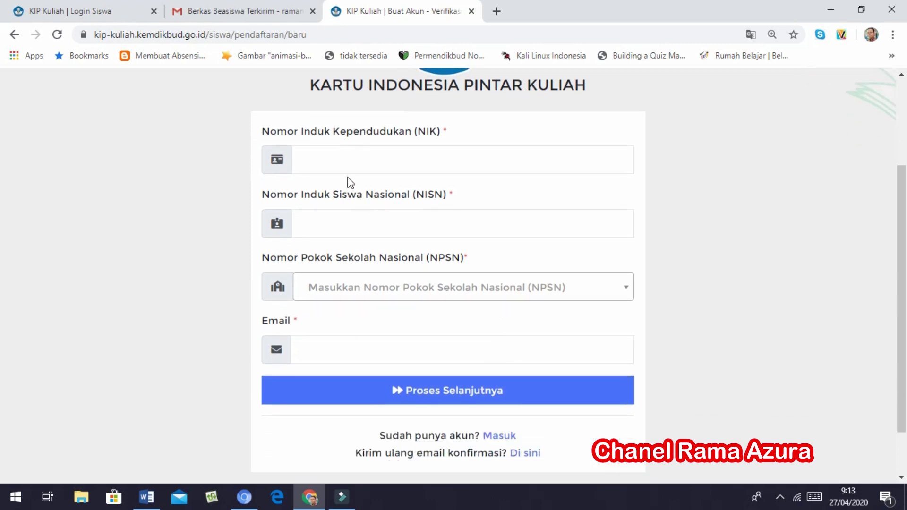
{"action": "left_click", "coordinate": [324, 156]}
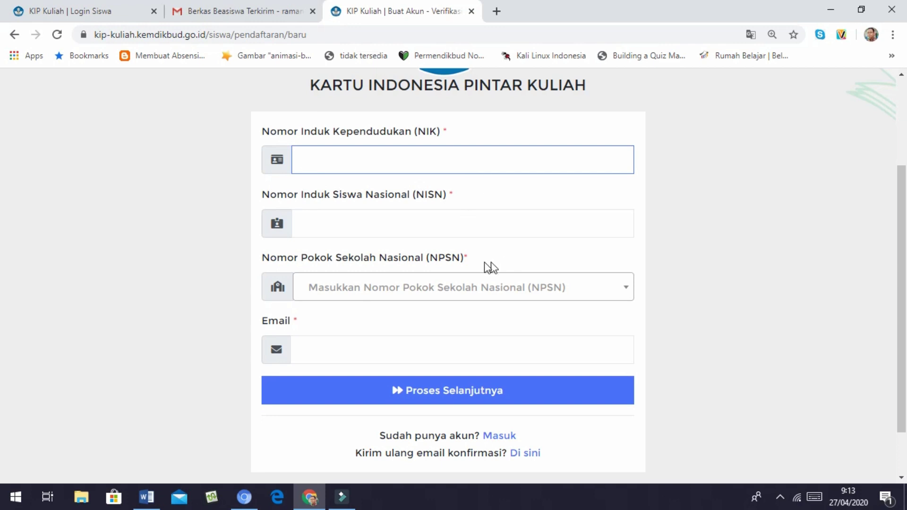
{"action": "left_click", "coordinate": [344, 224]}
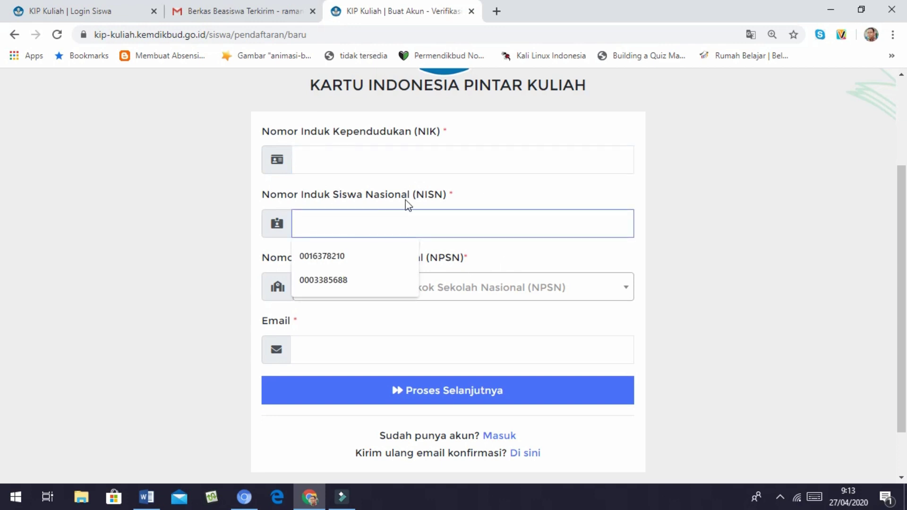
{"action": "left_click", "coordinate": [455, 200]}
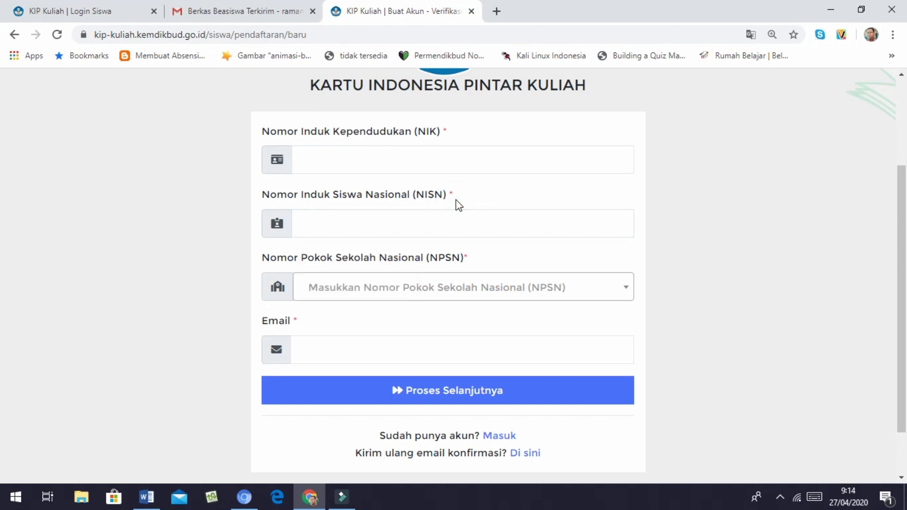
{"action": "left_click", "coordinate": [353, 297]}
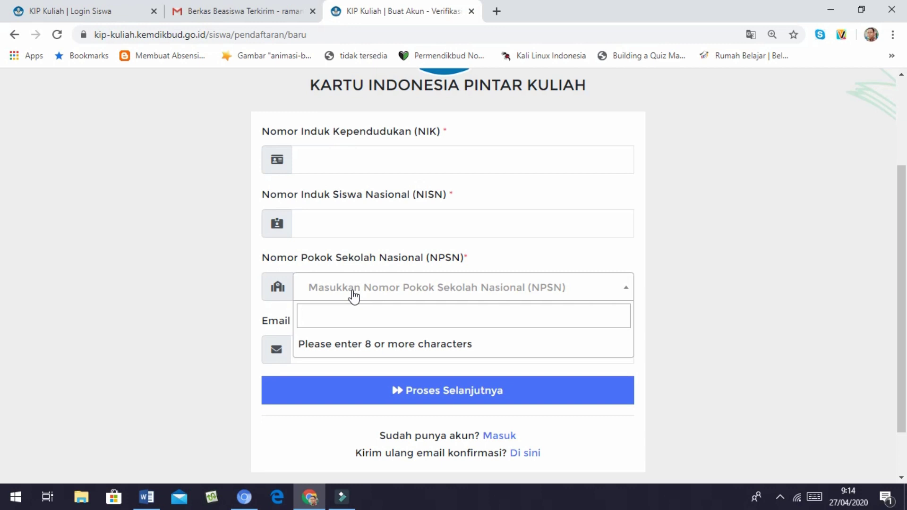
{"action": "left_click", "coordinate": [514, 367]}
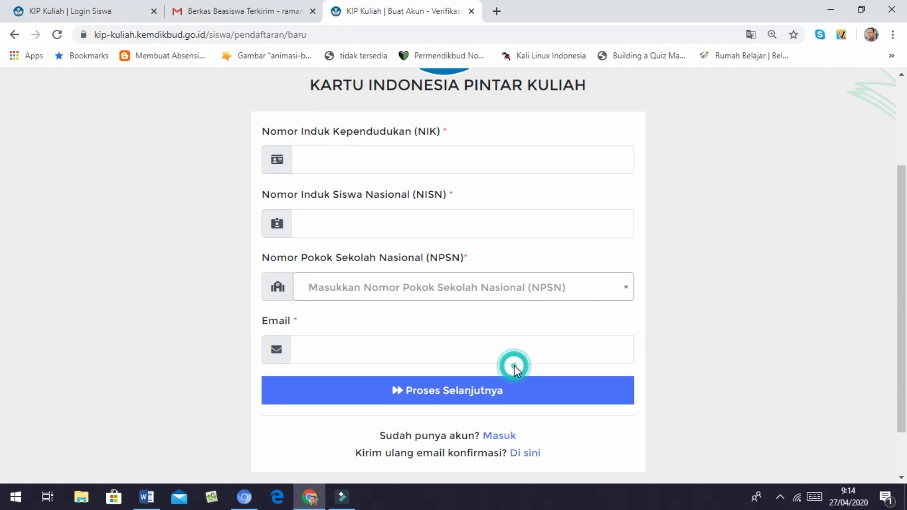
{"action": "left_click", "coordinate": [336, 359]}
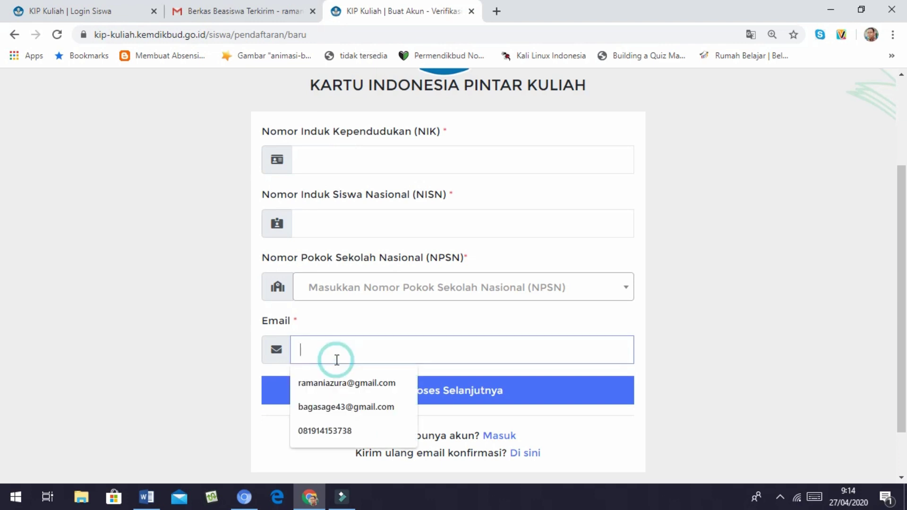
{"action": "left_click", "coordinate": [443, 325]}
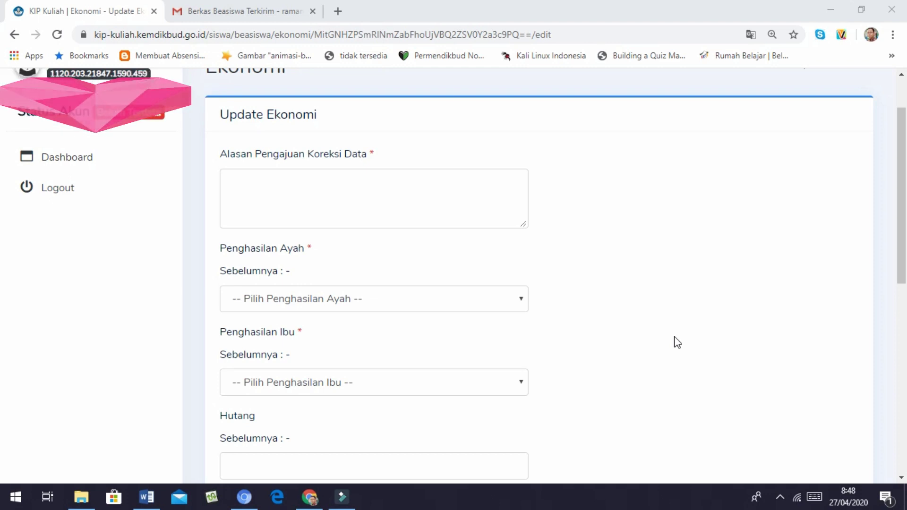
Examine the correction reason field and the Penghasilan Ayah and Penghasilan Ibu options in the Update Ekonomi form
{"action": "scroll", "coordinate": [678, 342], "scroll_direction": "up", "scroll_amount": 2}
{"action": "scroll", "coordinate": [677, 342], "scroll_direction": "down", "scroll_amount": 2}
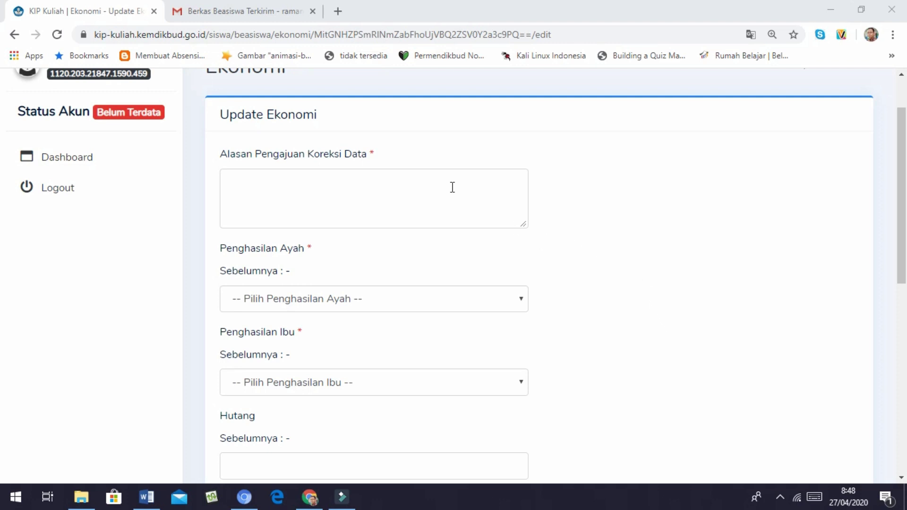
{"action": "left_click", "coordinate": [426, 178]}
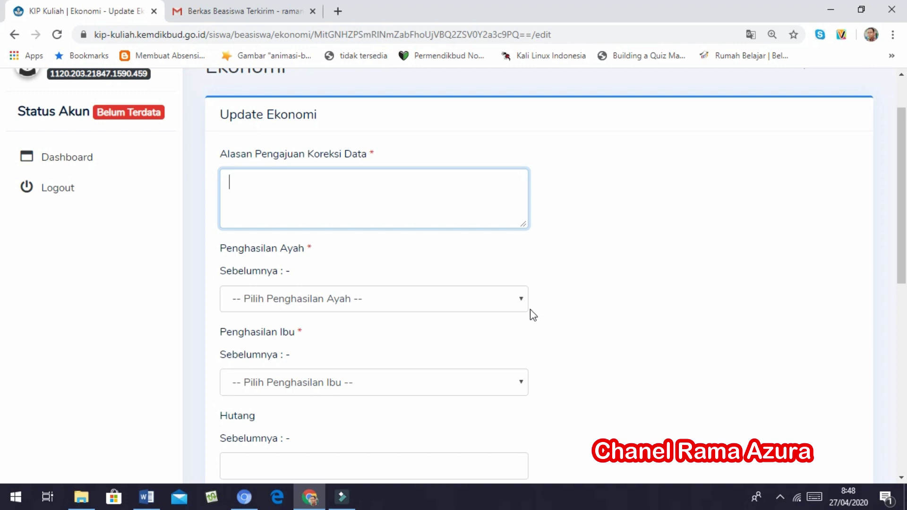
{"action": "left_click", "coordinate": [519, 301]}
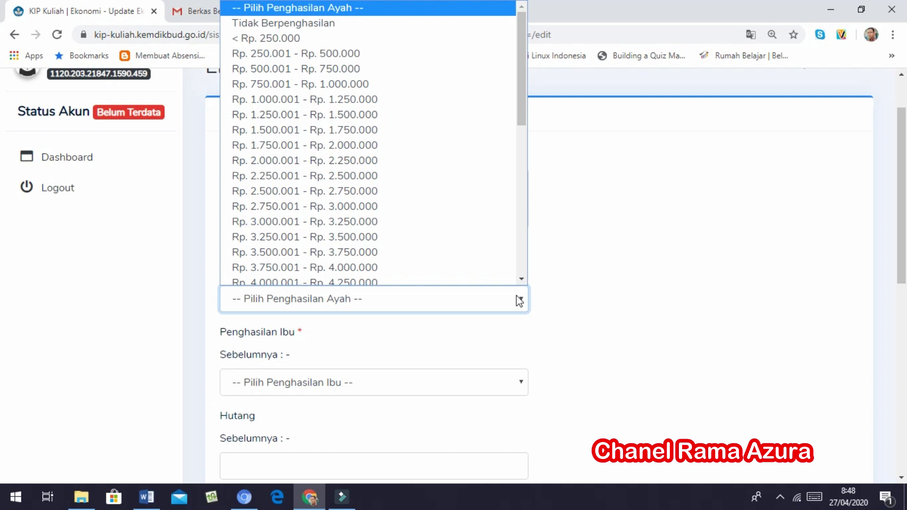
{"action": "left_click", "coordinate": [520, 301]}
{"action": "scroll", "coordinate": [502, 330], "scroll_direction": "down", "scroll_amount": 3}
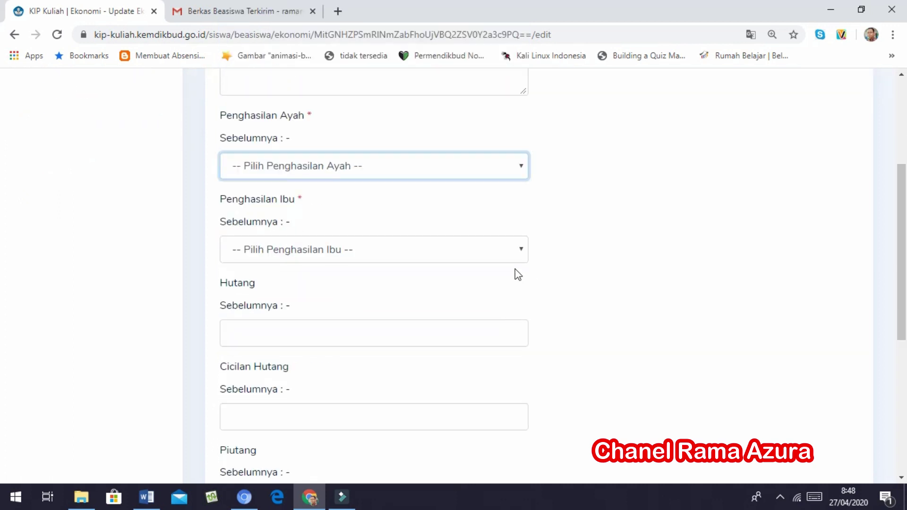
{"action": "left_click", "coordinate": [521, 256]}
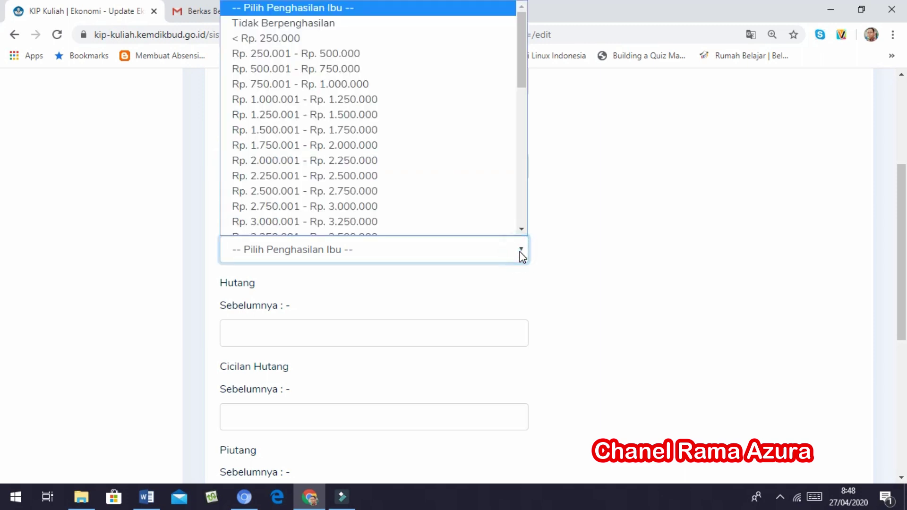
{"action": "left_click", "coordinate": [521, 255]}
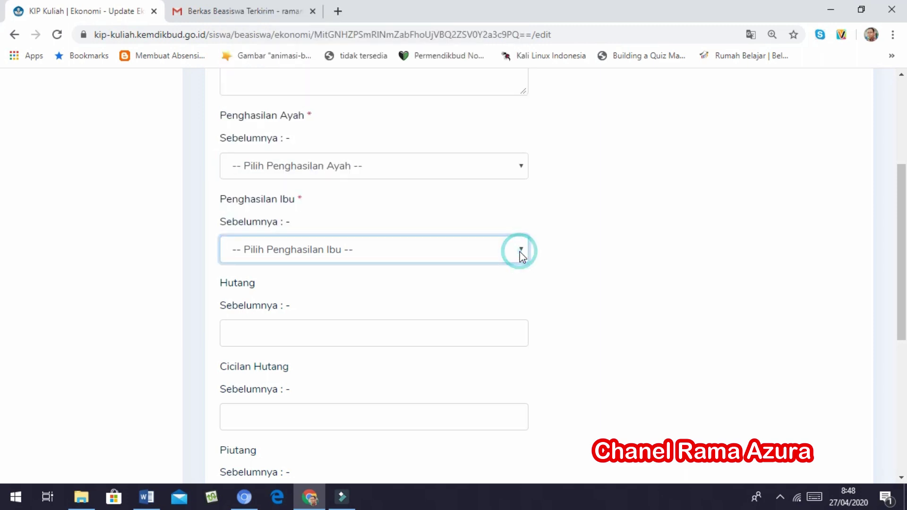
Examine the Hutang, Cicilan Hutang, Piutang and Tabungan Keluarga fields at the end of the Update Ekonomi form
{"action": "left_click", "coordinate": [377, 330]}
{"action": "scroll", "coordinate": [475, 320], "scroll_direction": "down", "scroll_amount": 2}
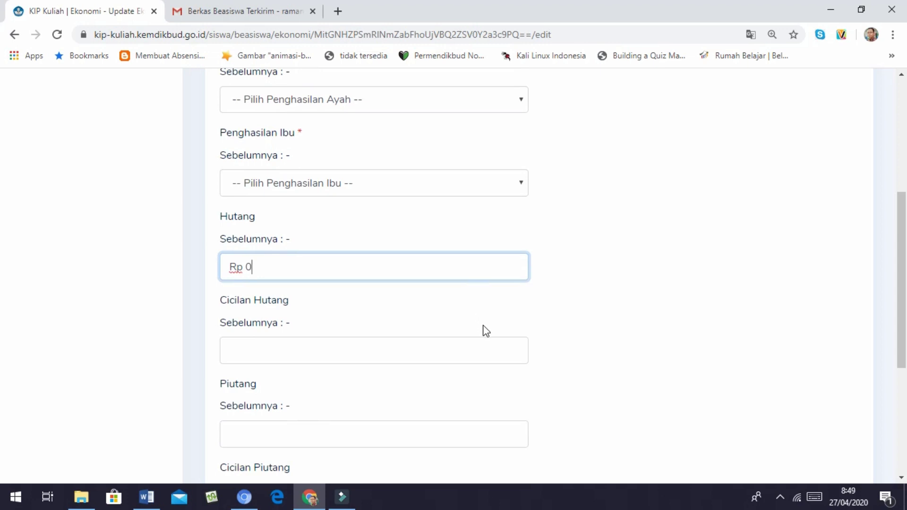
{"action": "left_click", "coordinate": [361, 359]}
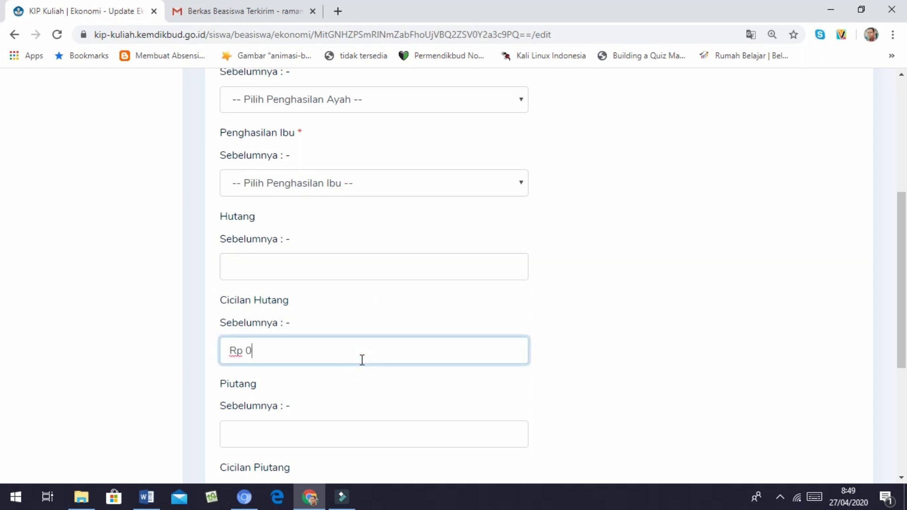
{"action": "scroll", "coordinate": [402, 356], "scroll_direction": "down", "scroll_amount": 1}
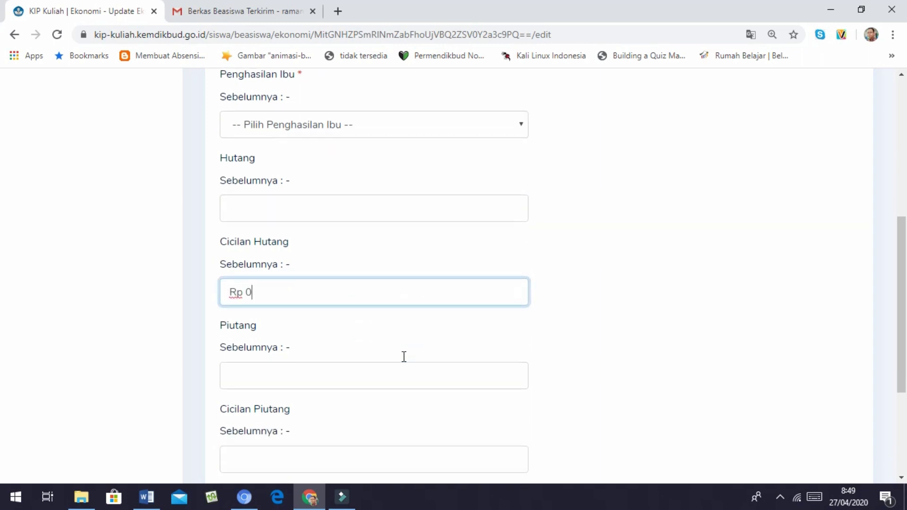
{"action": "left_click", "coordinate": [372, 363]}
{"action": "scroll", "coordinate": [417, 365], "scroll_direction": "down", "scroll_amount": 1}
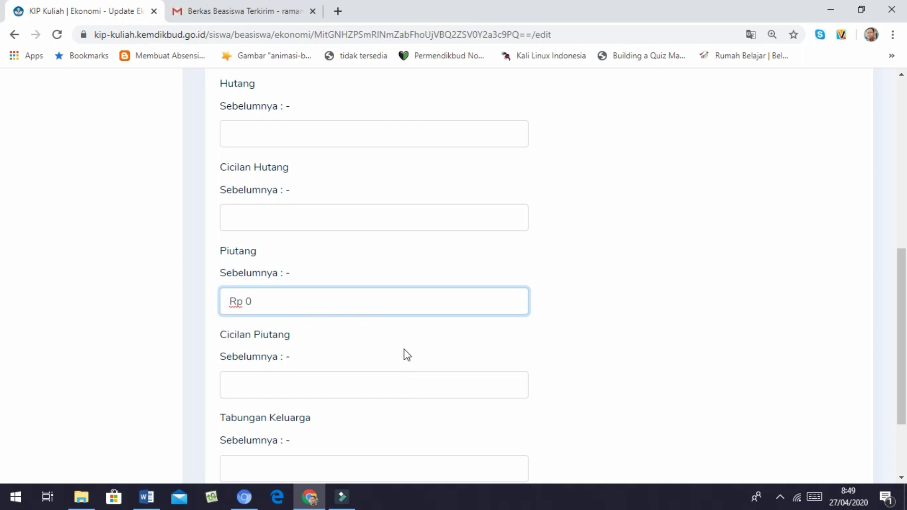
{"action": "scroll", "coordinate": [406, 355], "scroll_direction": "down", "scroll_amount": 2}
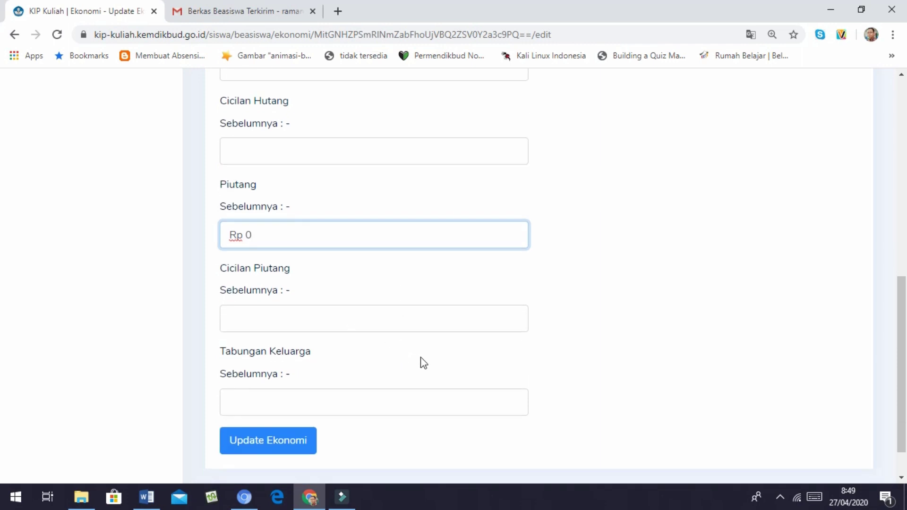
{"action": "left_click", "coordinate": [418, 401]}
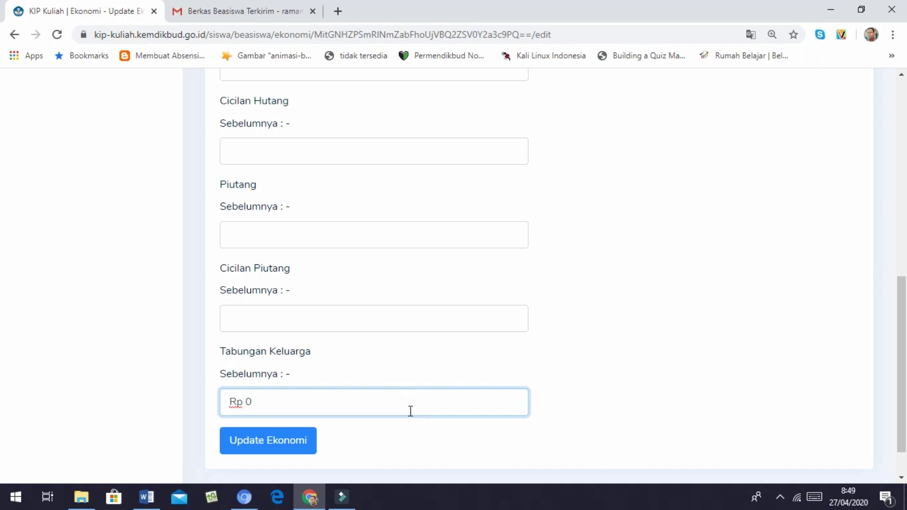
{"action": "left_click", "coordinate": [283, 455]}
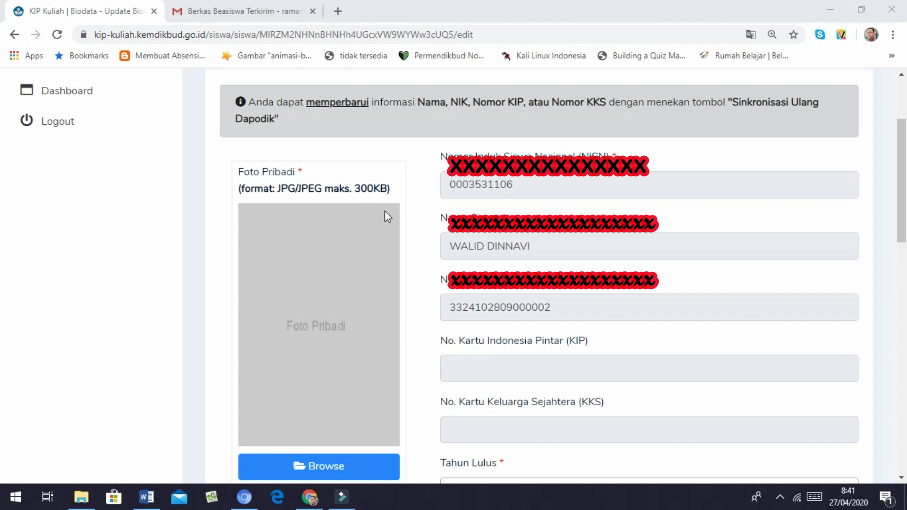
Set the graduation year (Tahun Lulus) to 2018 in the student biodata form
{"action": "scroll", "coordinate": [408, 220], "scroll_direction": "down", "scroll_amount": 5}
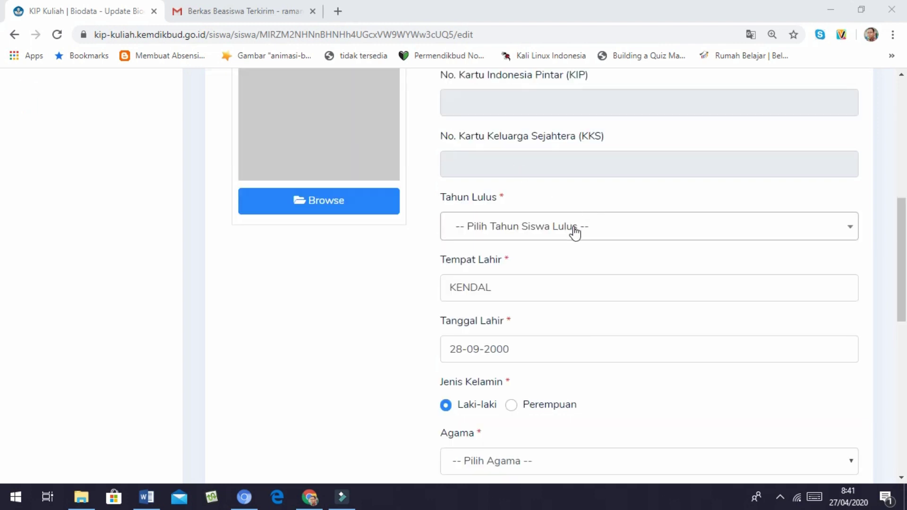
{"action": "left_click", "coordinate": [848, 228]}
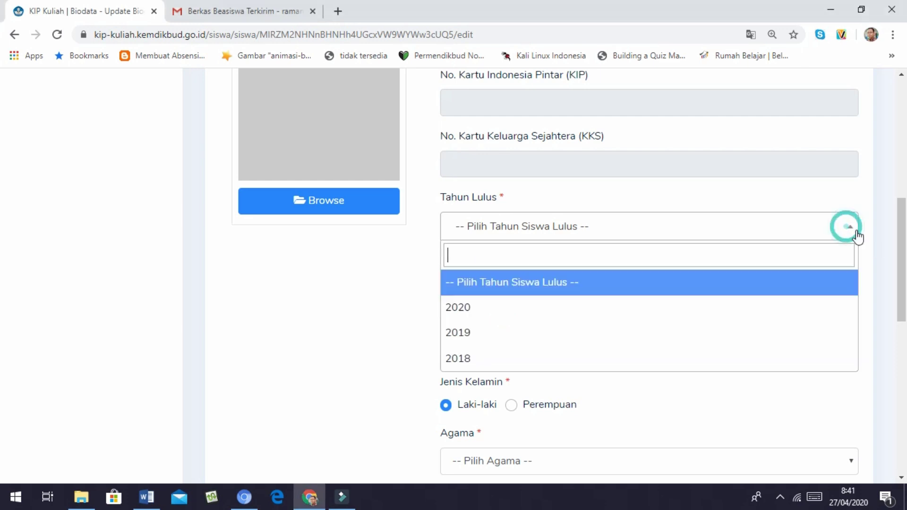
{"action": "left_click", "coordinate": [646, 362]}
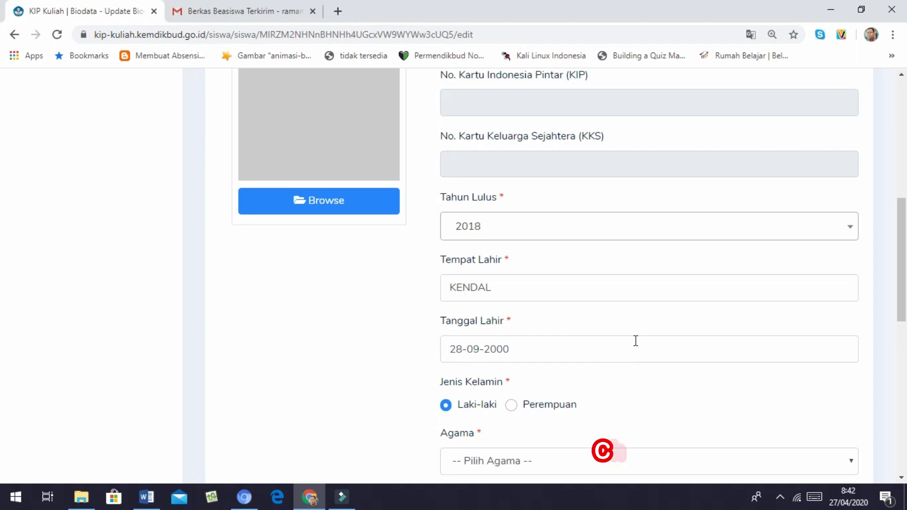
Examine the Agama options, the Alamat field and the Kabupaten/Kota list in the student biodata form
{"action": "scroll", "coordinate": [636, 340], "scroll_direction": "down", "scroll_amount": 1}
{"action": "scroll", "coordinate": [635, 340], "scroll_direction": "down", "scroll_amount": 3}
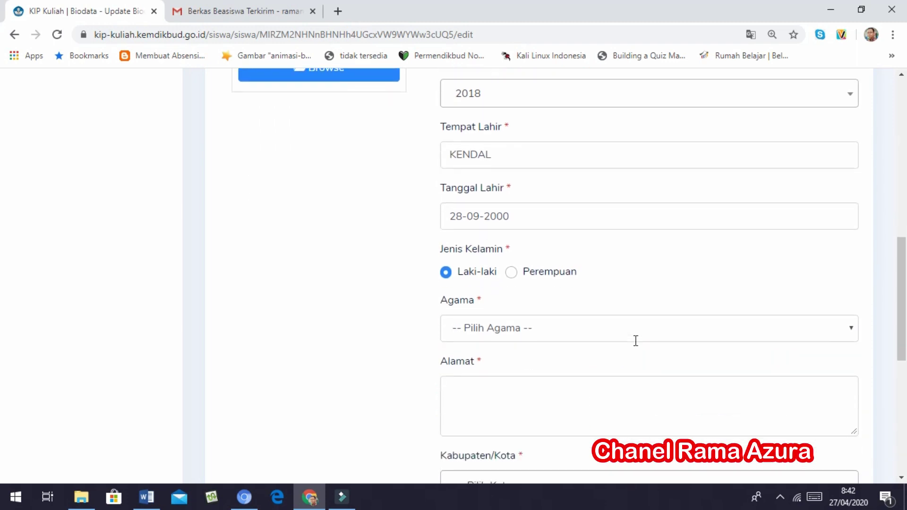
{"action": "scroll", "coordinate": [550, 276], "scroll_direction": "down", "scroll_amount": 3}
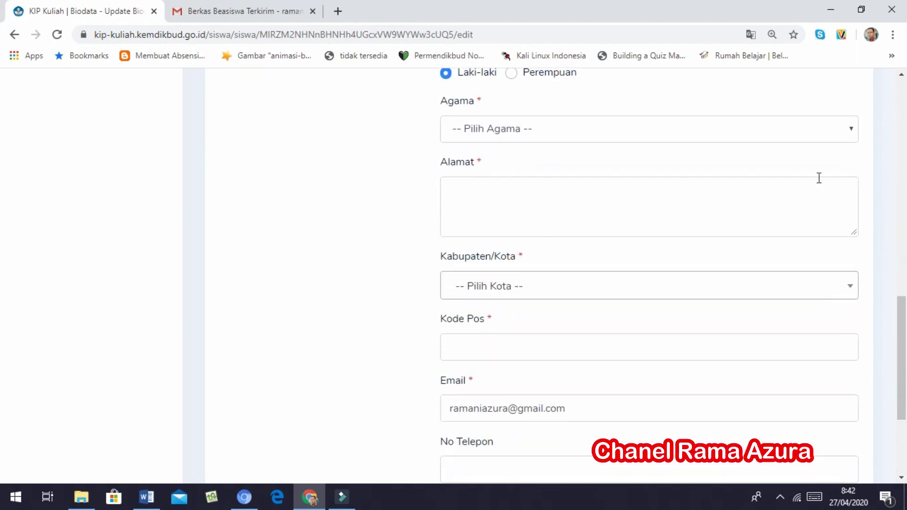
{"action": "left_click", "coordinate": [855, 130]}
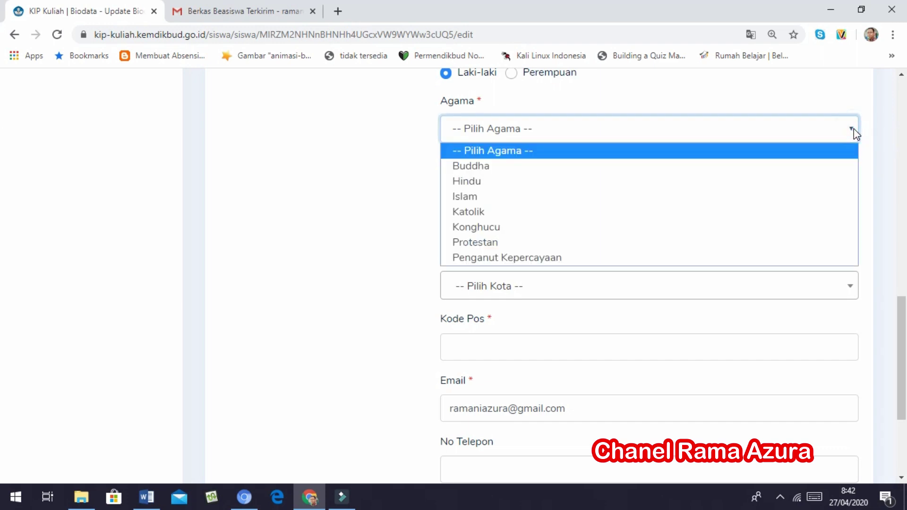
{"action": "left_click", "coordinate": [853, 128]}
{"action": "left_click", "coordinate": [557, 193]}
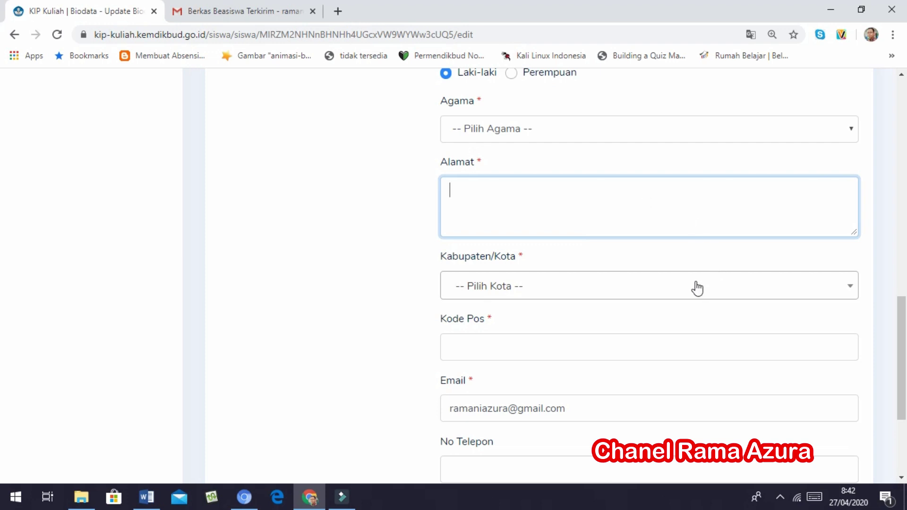
{"action": "left_click", "coordinate": [851, 293]}
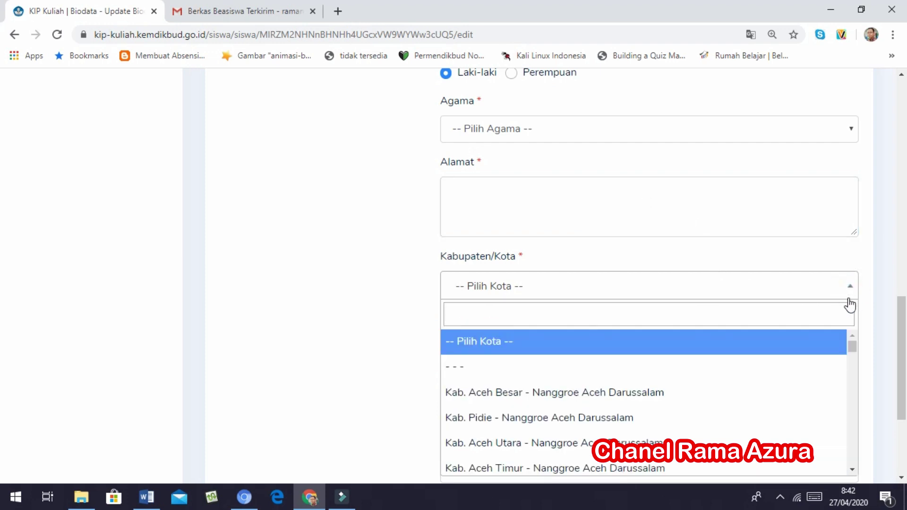
{"action": "left_click", "coordinate": [818, 261]}
{"action": "scroll", "coordinate": [812, 278], "scroll_direction": "down", "scroll_amount": 1}
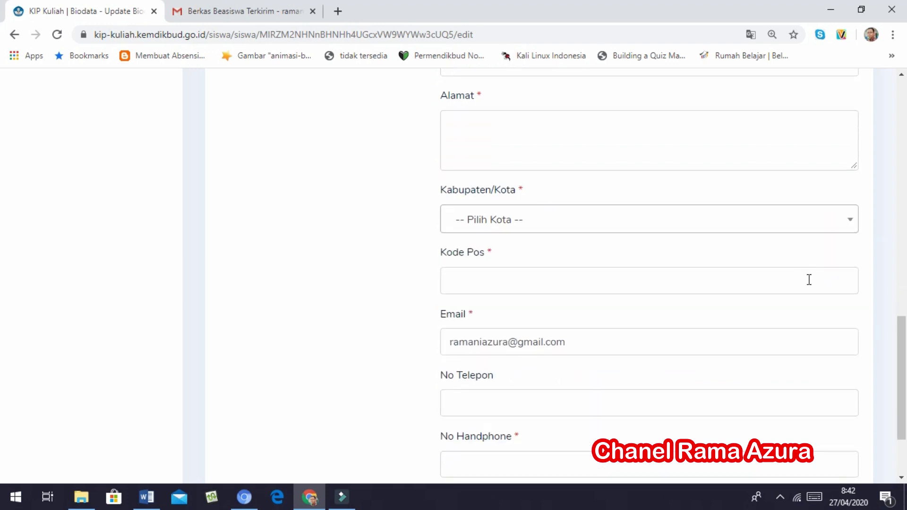
Check the Kode Pos, Email, No Telepon and No Handphone fields and submit the biodata update
{"action": "left_click", "coordinate": [494, 283]}
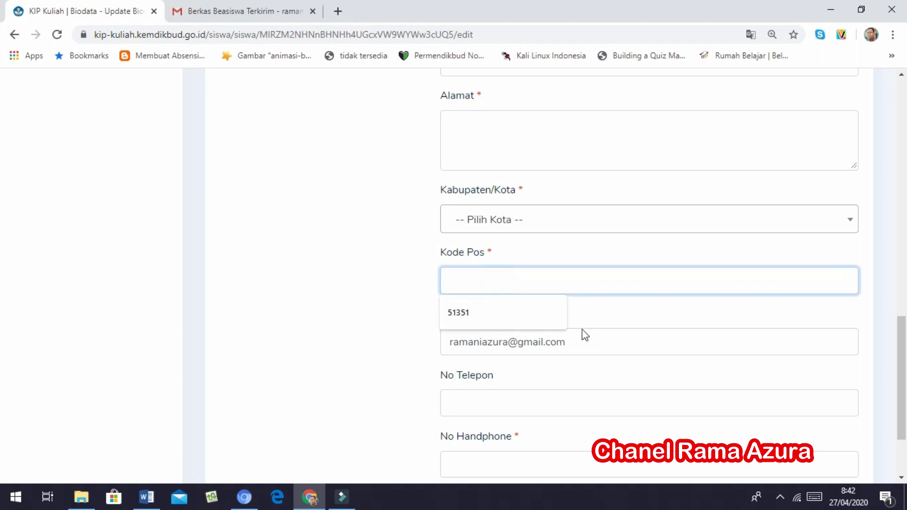
{"action": "left_click", "coordinate": [602, 339]}
{"action": "scroll", "coordinate": [667, 350], "scroll_direction": "down", "scroll_amount": 1}
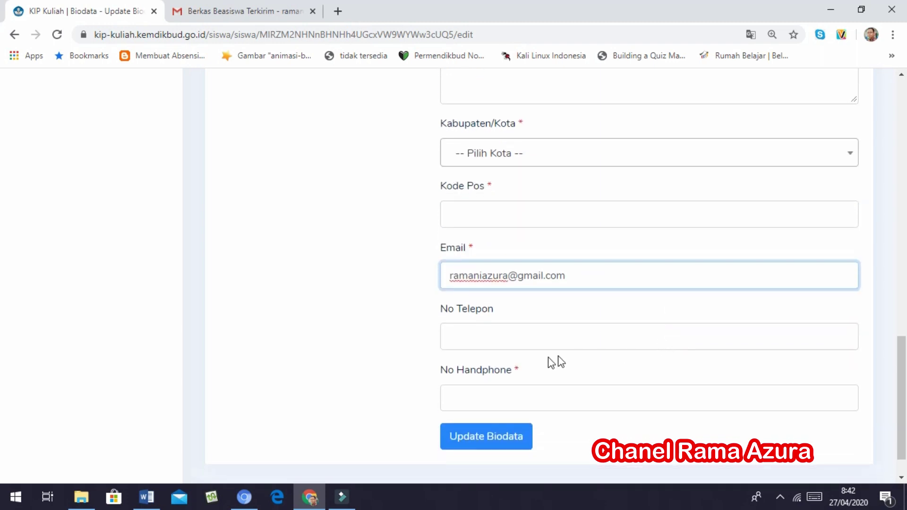
{"action": "left_click", "coordinate": [510, 327]}
{"action": "left_click", "coordinate": [512, 388]}
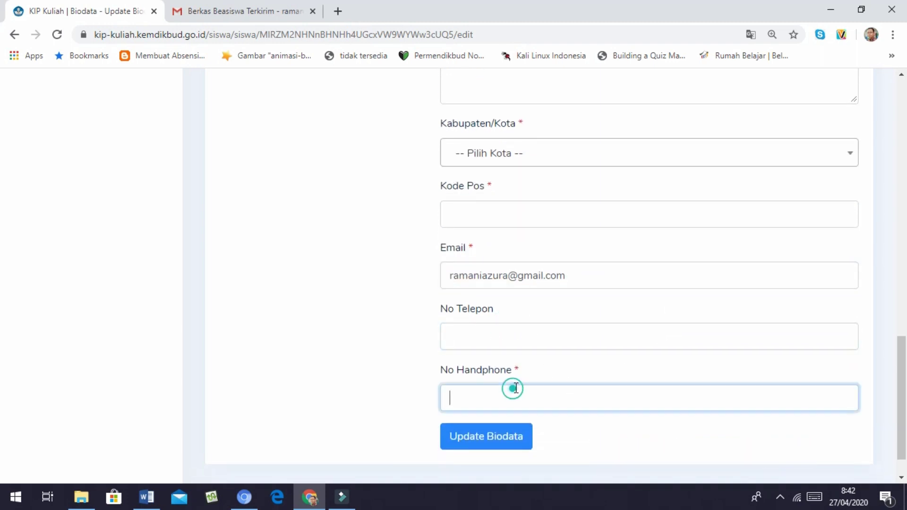
{"action": "scroll", "coordinate": [603, 378], "scroll_direction": "down", "scroll_amount": 1}
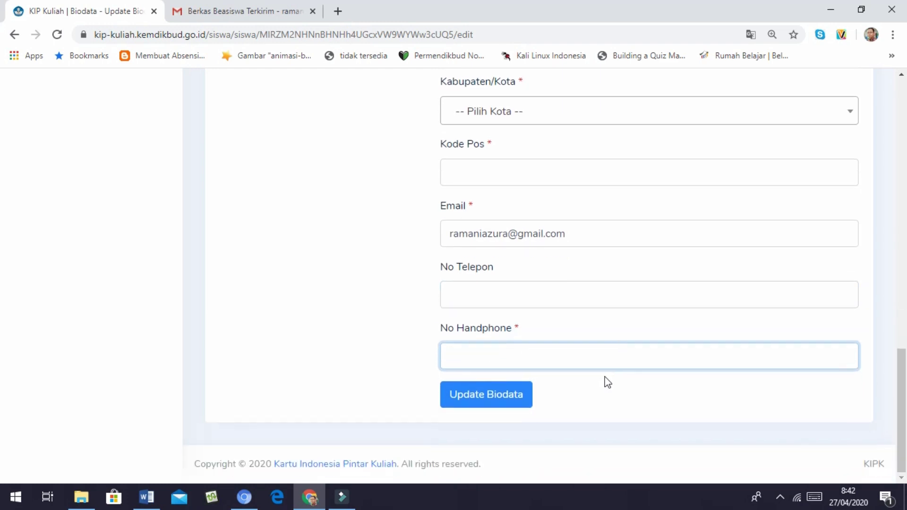
{"action": "left_click", "coordinate": [504, 401]}
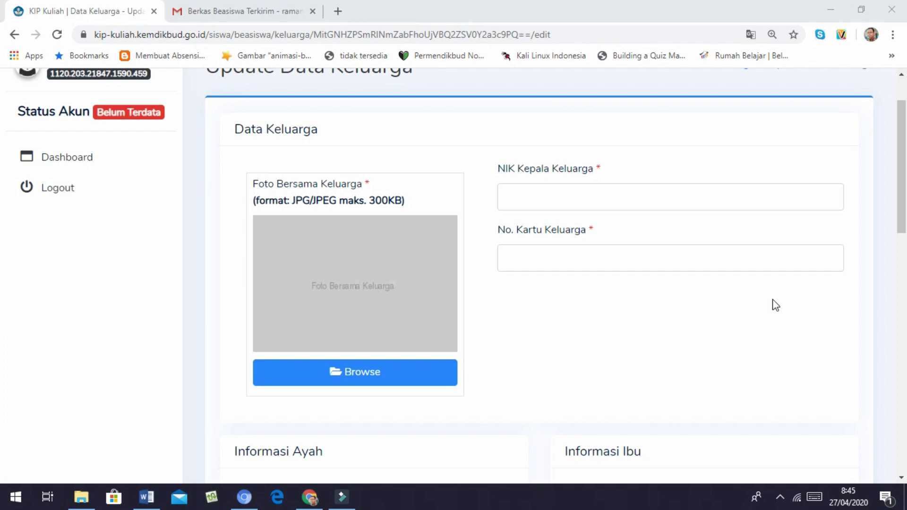
Examine the NIK Kepala Keluarga, No. Kartu Keluarga and family photo requirements in the Update Data Keluarga form
{"action": "scroll", "coordinate": [775, 305], "scroll_direction": "up", "scroll_amount": 2}
{"action": "scroll", "coordinate": [775, 305], "scroll_direction": "down", "scroll_amount": 2}
{"action": "left_click", "coordinate": [520, 198]}
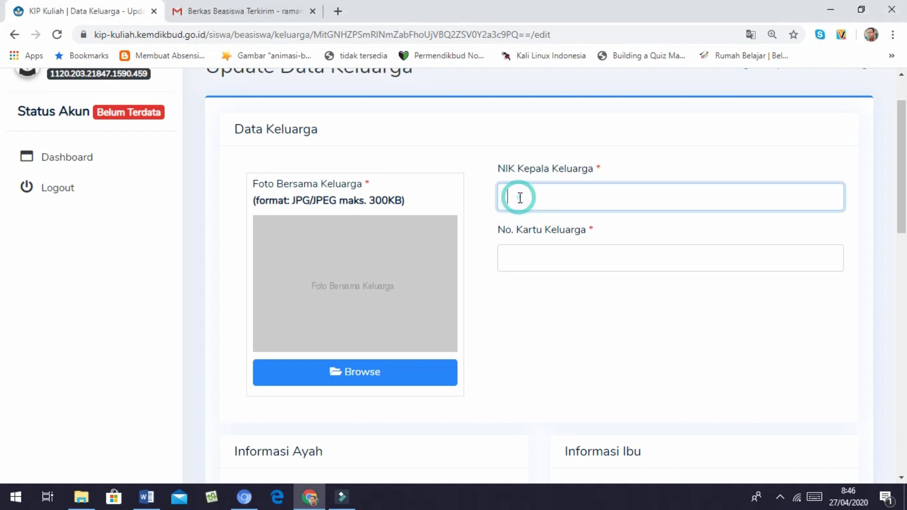
{"action": "left_click", "coordinate": [513, 252]}
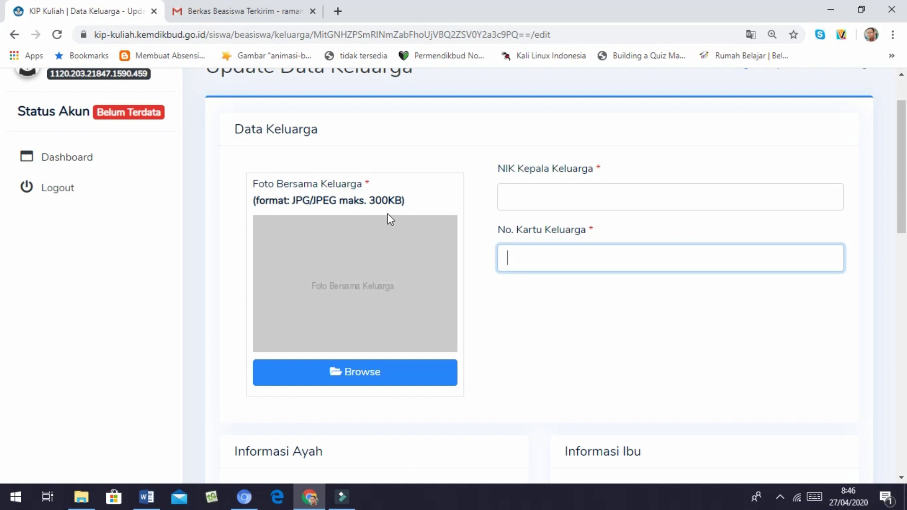
{"action": "scroll", "coordinate": [609, 418], "scroll_direction": "down", "scroll_amount": 1}
{"action": "scroll", "coordinate": [608, 418], "scroll_direction": "down", "scroll_amount": 1}
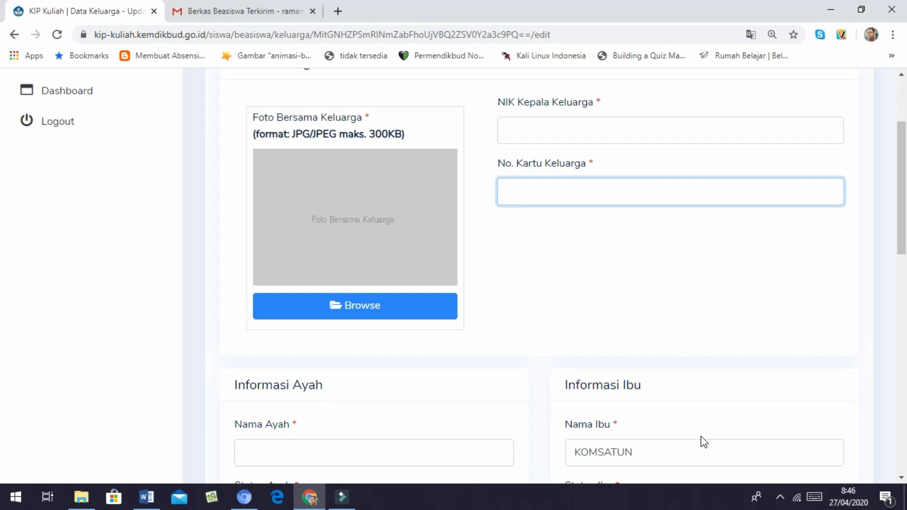
Examine the Status Hubungan, Pendidikan Ayah and Pekerjaan Ayah options in the father's information section
{"action": "scroll", "coordinate": [704, 442], "scroll_direction": "down", "scroll_amount": 5}
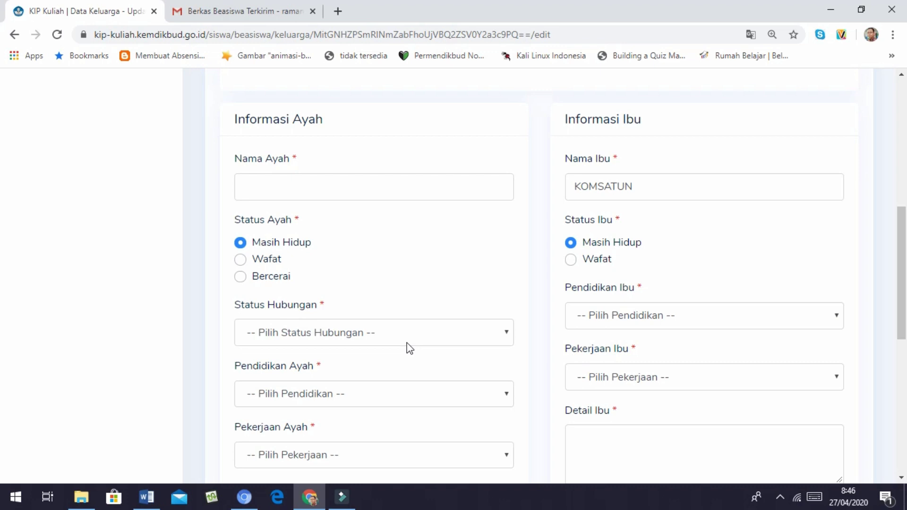
{"action": "left_click", "coordinate": [505, 332]}
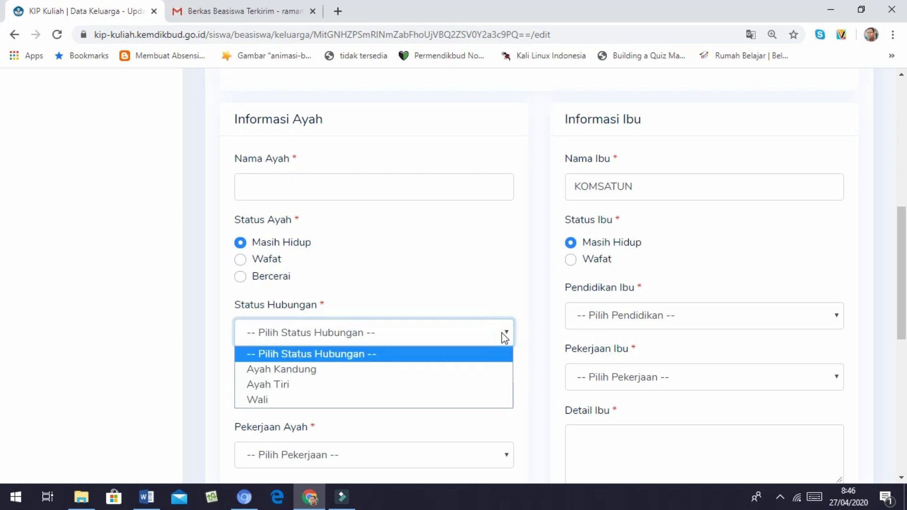
{"action": "left_click", "coordinate": [505, 332]}
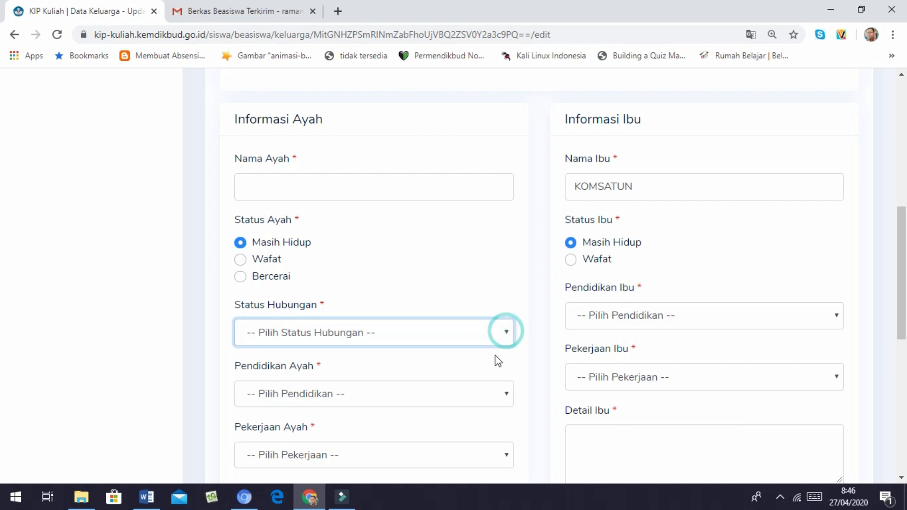
{"action": "left_click", "coordinate": [509, 393]}
{"action": "left_click", "coordinate": [509, 394]}
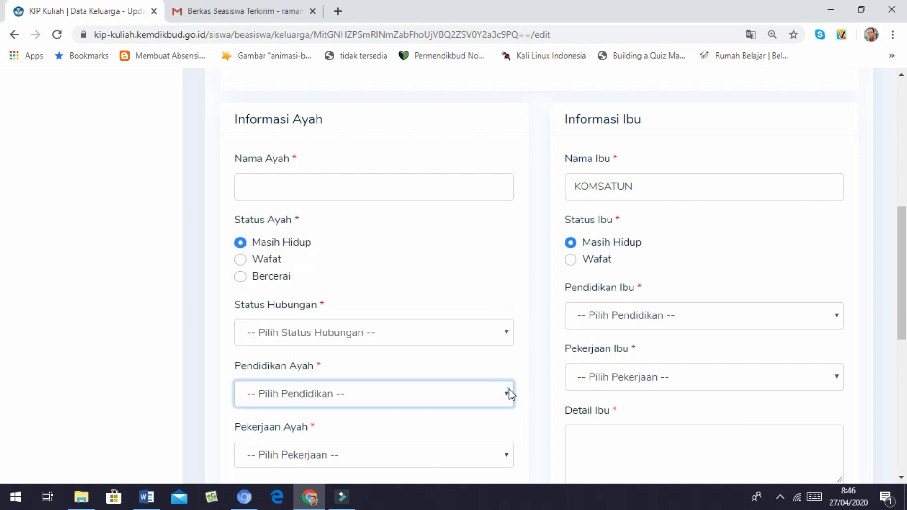
{"action": "left_click", "coordinate": [509, 454]}
{"action": "left_click", "coordinate": [509, 454]}
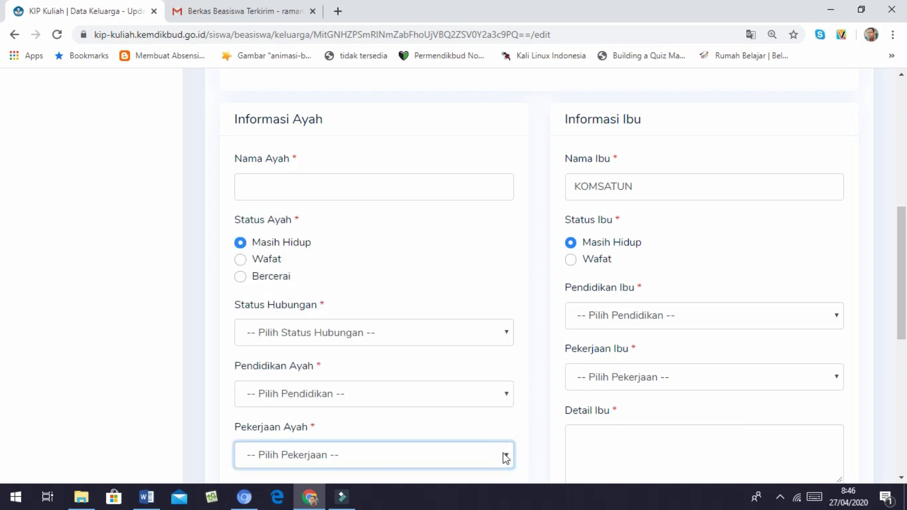
Check the Detail Ayah, Jumlah Tanggungan and No Telepon Orang Tua fields and submit the family data update
{"action": "scroll", "coordinate": [496, 444], "scroll_direction": "down", "scroll_amount": 4}
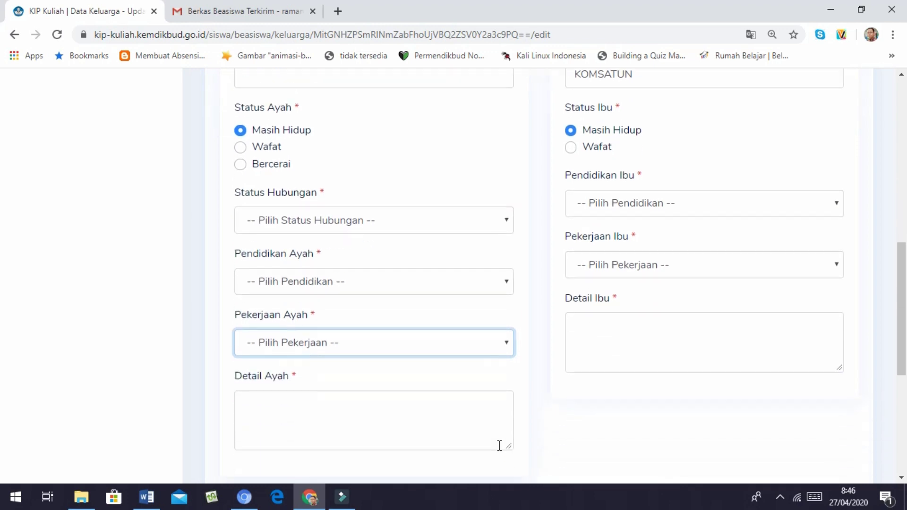
{"action": "left_click", "coordinate": [266, 322]}
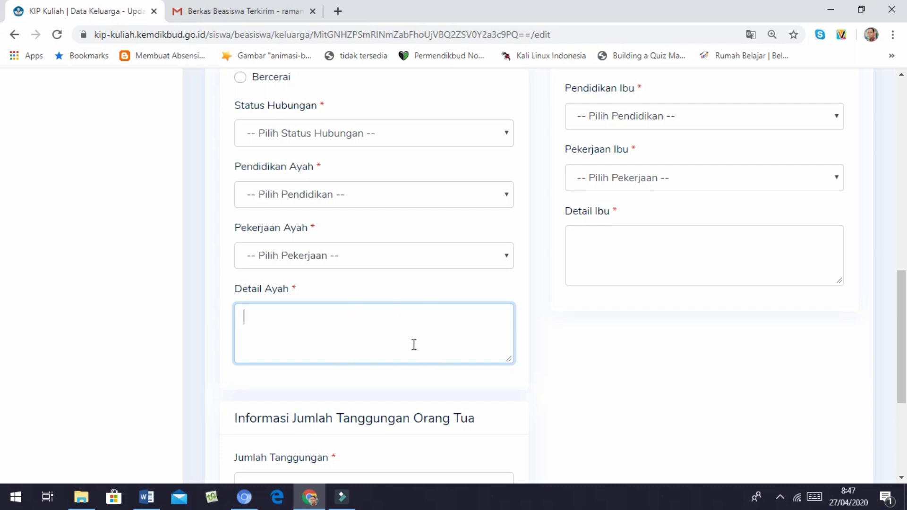
{"action": "scroll", "coordinate": [484, 377], "scroll_direction": "down", "scroll_amount": 3}
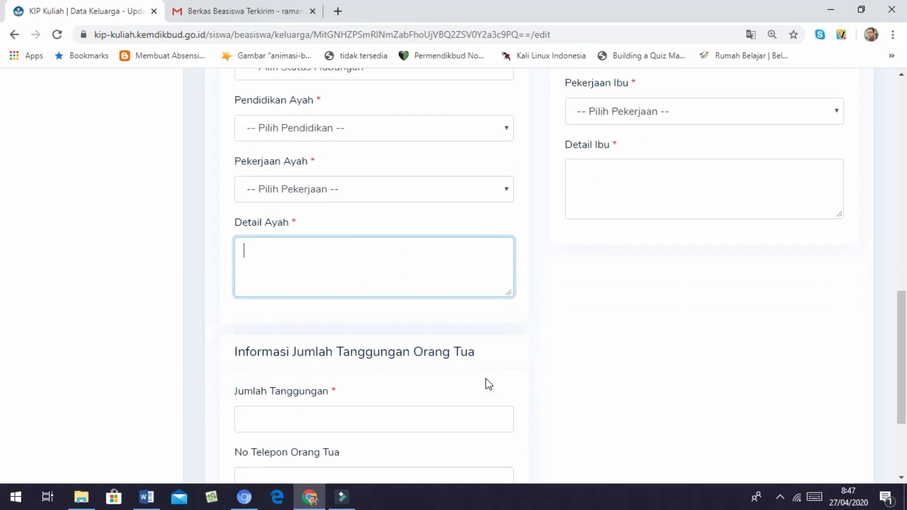
{"action": "scroll", "coordinate": [330, 295], "scroll_direction": "down", "scroll_amount": 2}
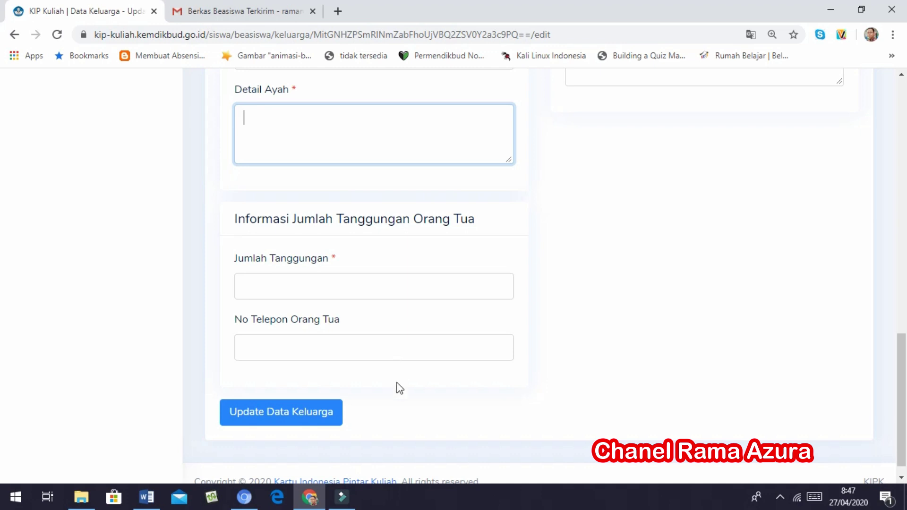
{"action": "left_click", "coordinate": [284, 422]}
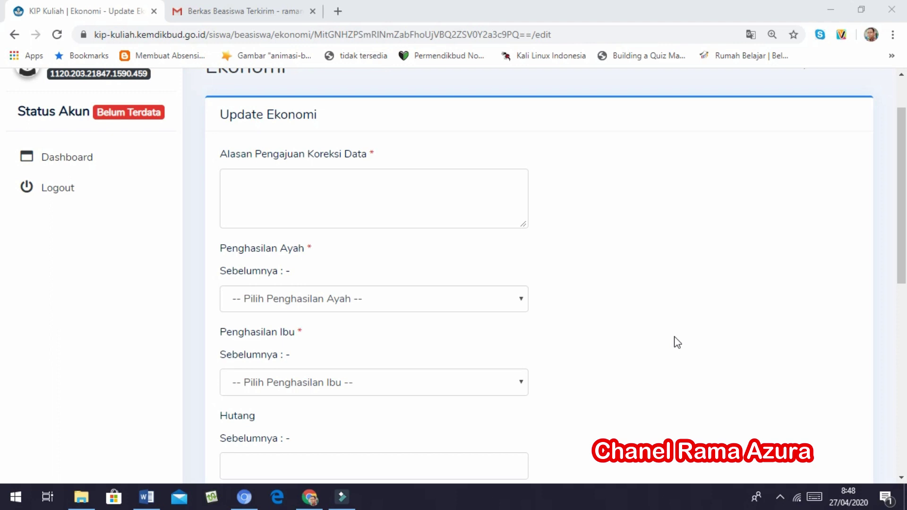
Examine the Alasan Pengajuan Koreksi Data field and both parents' income options in the Update Ekonomi form
{"action": "scroll", "coordinate": [677, 342], "scroll_direction": "up", "scroll_amount": 2}
{"action": "scroll", "coordinate": [677, 342], "scroll_direction": "down", "scroll_amount": 1}
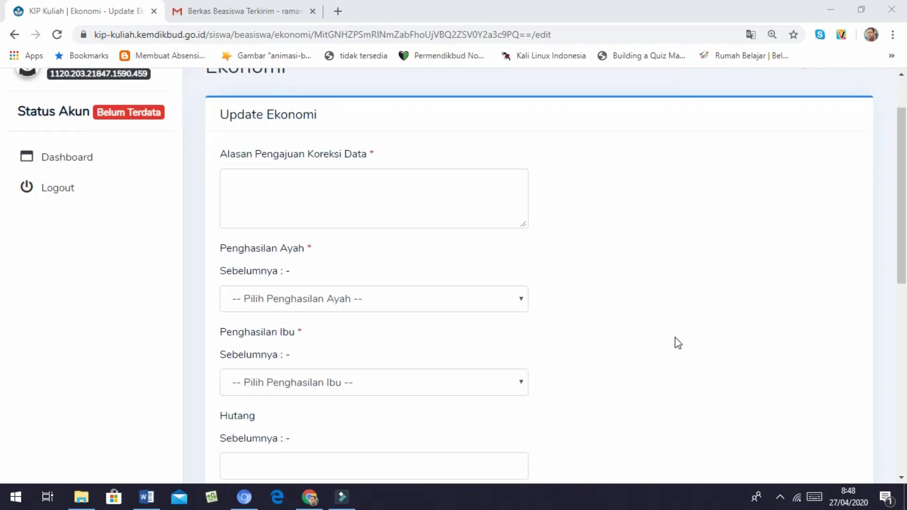
{"action": "left_click", "coordinate": [425, 178]}
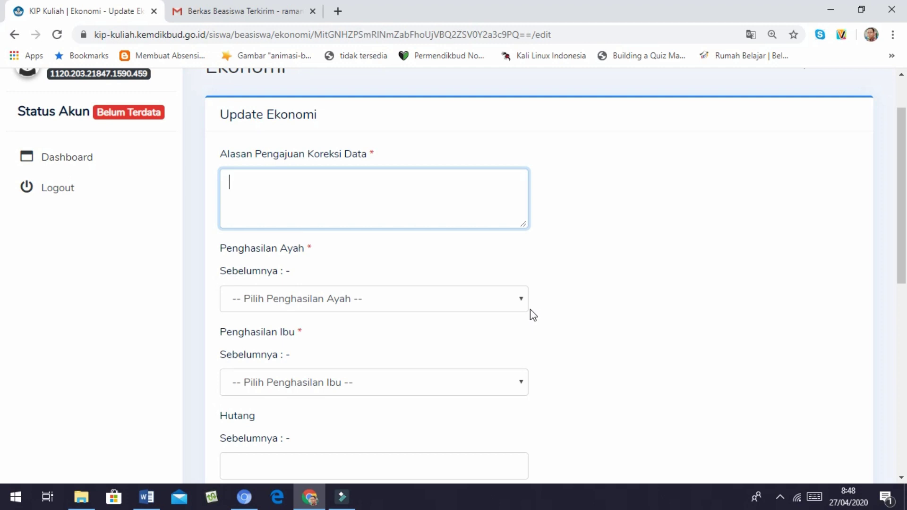
{"action": "left_click", "coordinate": [519, 300]}
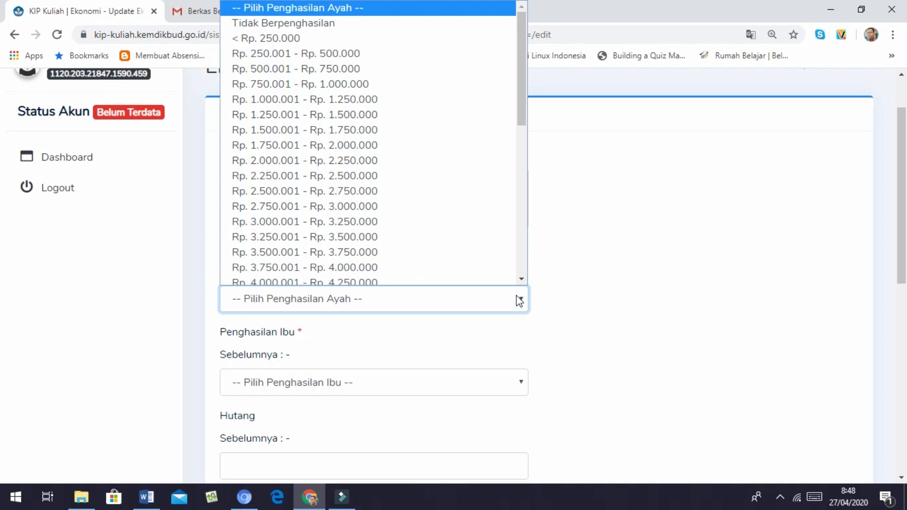
{"action": "left_click", "coordinate": [519, 301]}
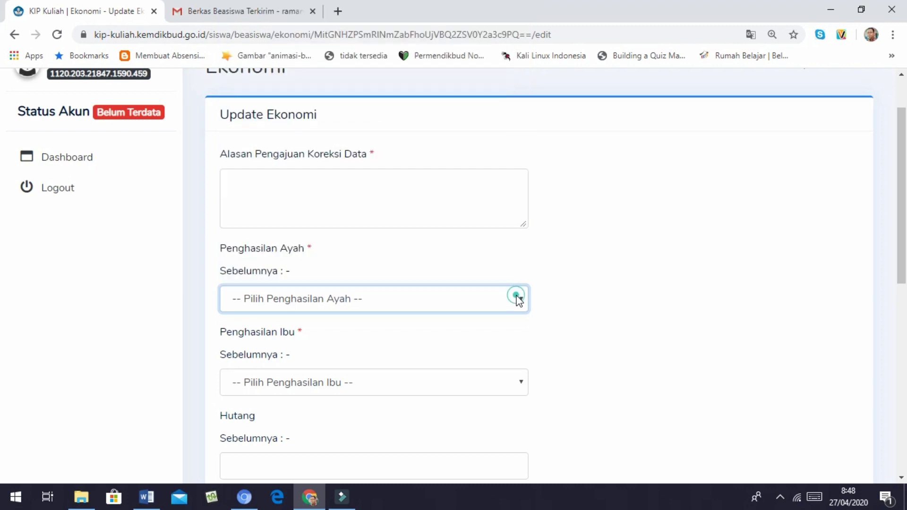
{"action": "scroll", "coordinate": [500, 326], "scroll_direction": "down", "scroll_amount": 3}
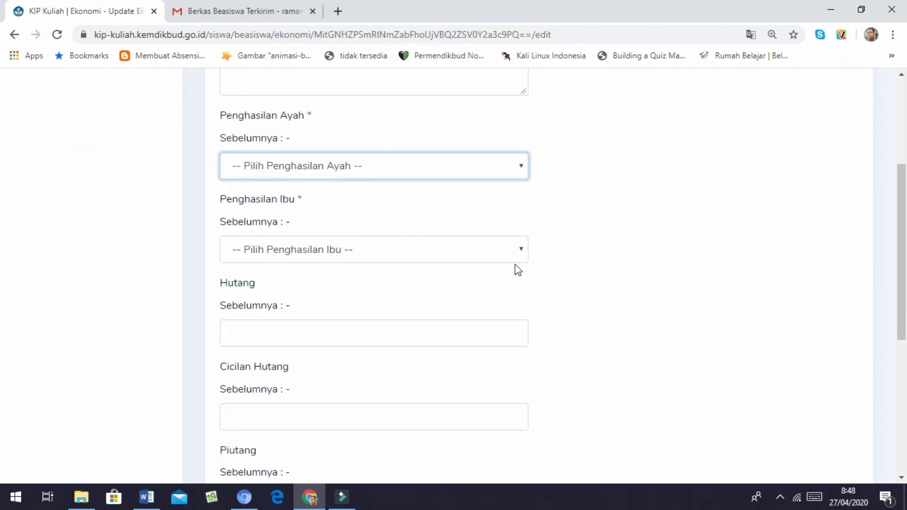
{"action": "left_click", "coordinate": [520, 251]}
{"action": "left_click", "coordinate": [519, 251]}
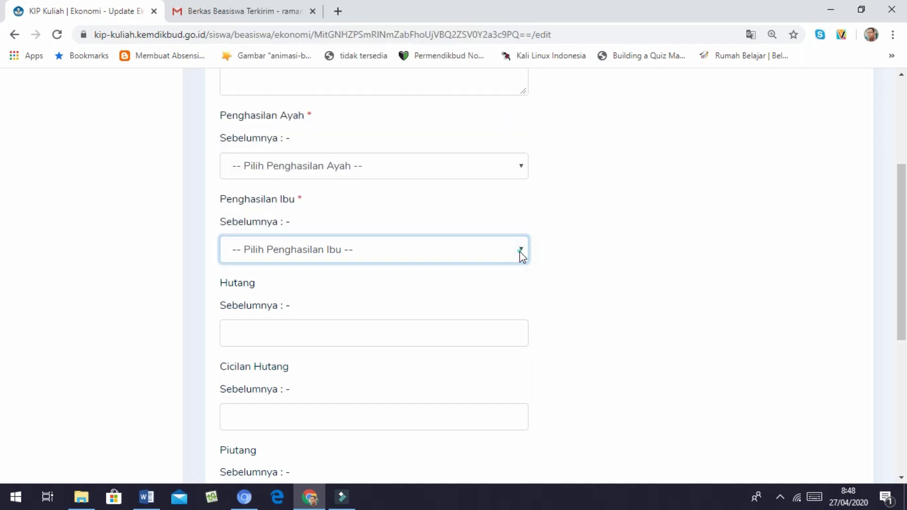
Examine the Hutang, Cicilan Hutang, Piutang, Cicilan Piutang and Tabungan Keluarga fields of the Update Ekonomi form
{"action": "left_click", "coordinate": [377, 330]}
{"action": "scroll", "coordinate": [475, 322], "scroll_direction": "down", "scroll_amount": 1}
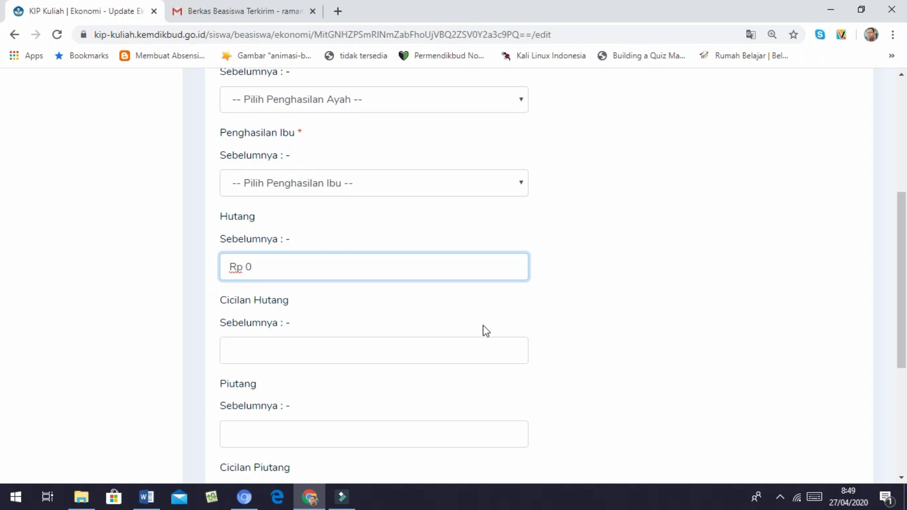
{"action": "left_click", "coordinate": [362, 359]}
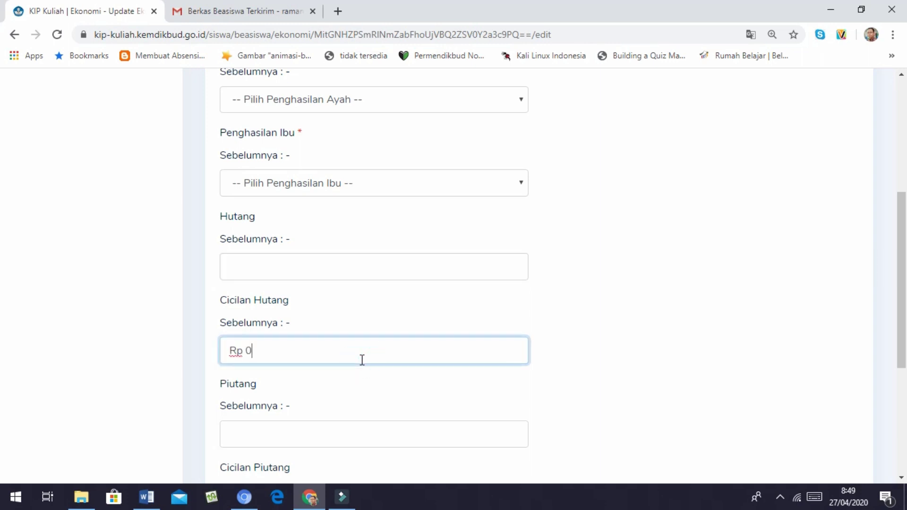
{"action": "scroll", "coordinate": [402, 356], "scroll_direction": "down", "scroll_amount": 1}
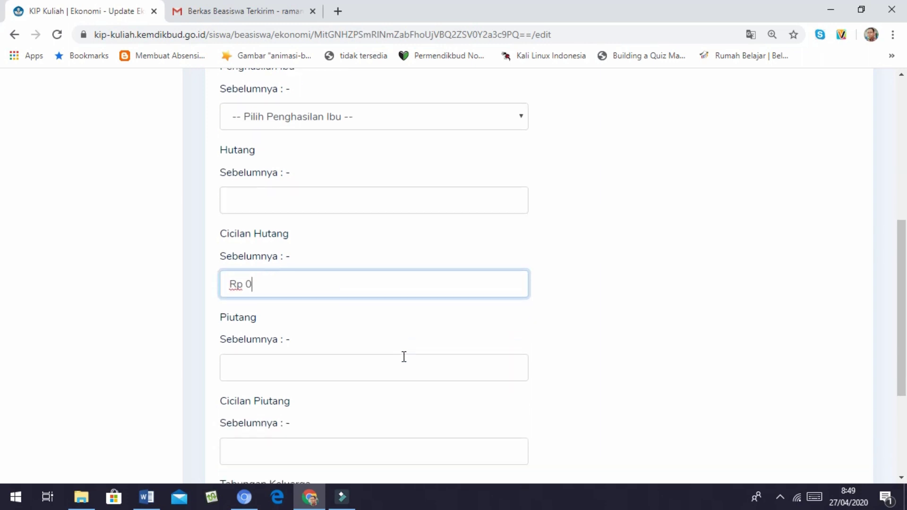
{"action": "left_click", "coordinate": [371, 363]}
{"action": "scroll", "coordinate": [407, 364], "scroll_direction": "down", "scroll_amount": 1}
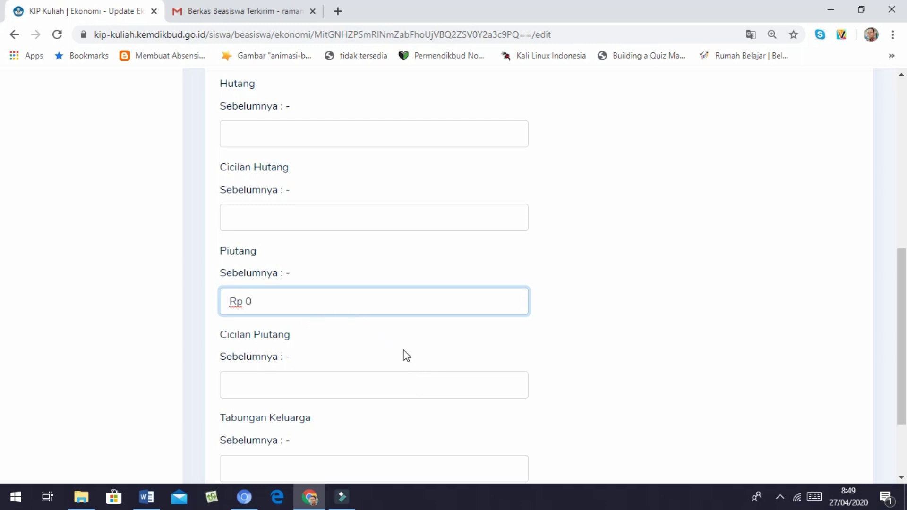
{"action": "scroll", "coordinate": [401, 355], "scroll_direction": "down", "scroll_amount": 1}
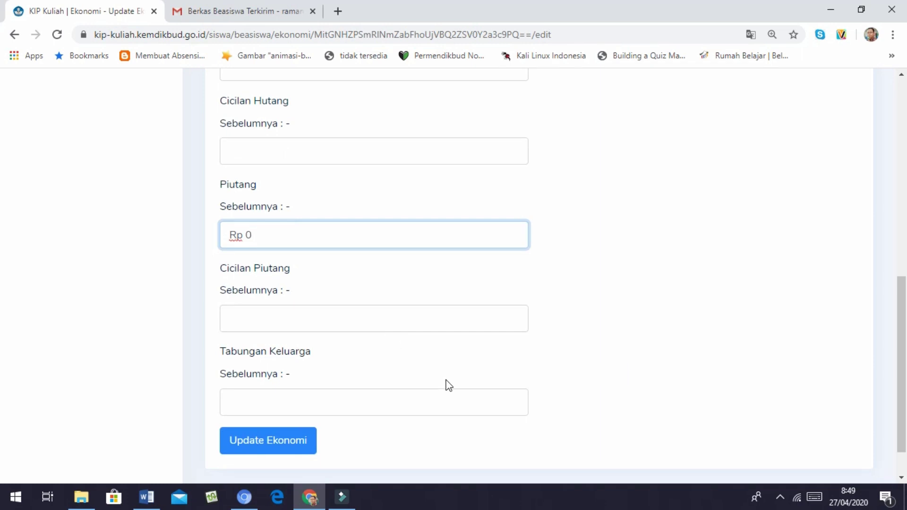
Check the Tabungan Keluarga field and submit the economic data update
{"action": "left_click", "coordinate": [418, 401]}
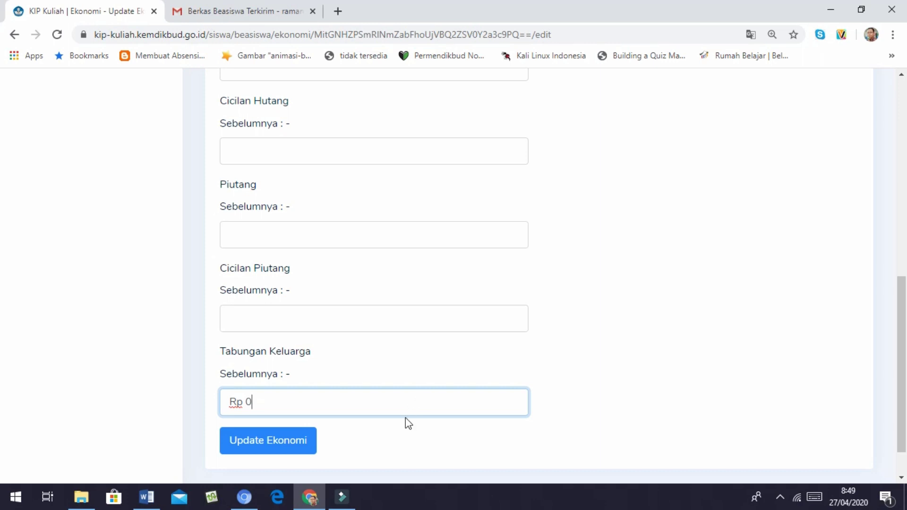
{"action": "left_click", "coordinate": [284, 456]}
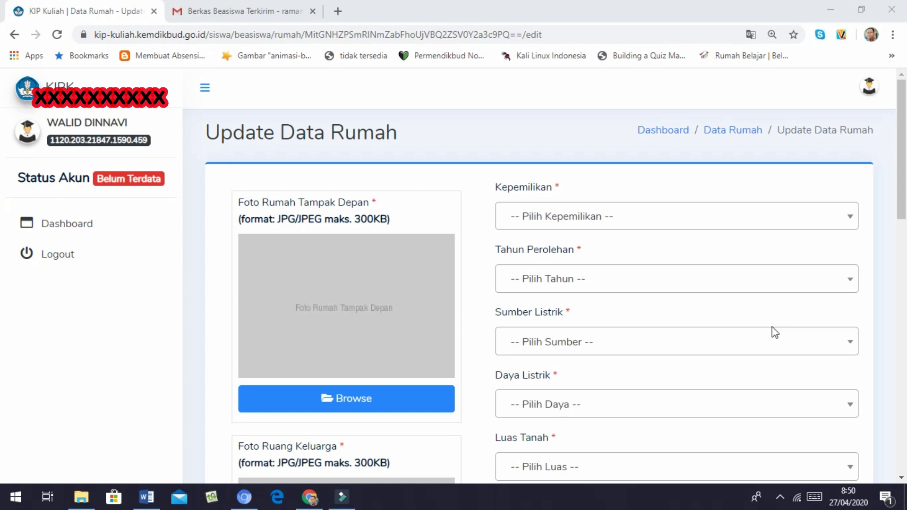
Examine the Kepemilikan and Tahun Perolehan options in the Update Data Rumah form
{"action": "scroll", "coordinate": [772, 327], "scroll_direction": "down", "scroll_amount": 1}
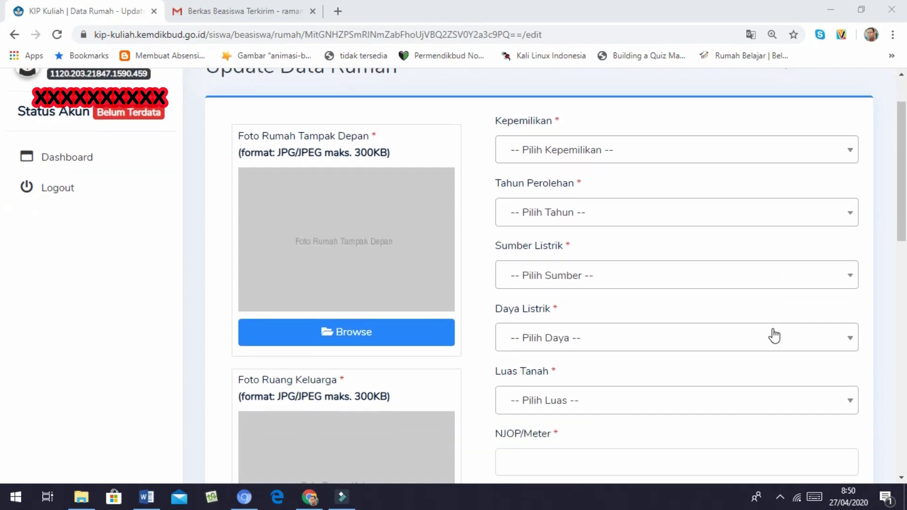
{"action": "scroll", "coordinate": [773, 335], "scroll_direction": "down", "scroll_amount": 1}
{"action": "scroll", "coordinate": [477, 300], "scroll_direction": "up", "scroll_amount": 1}
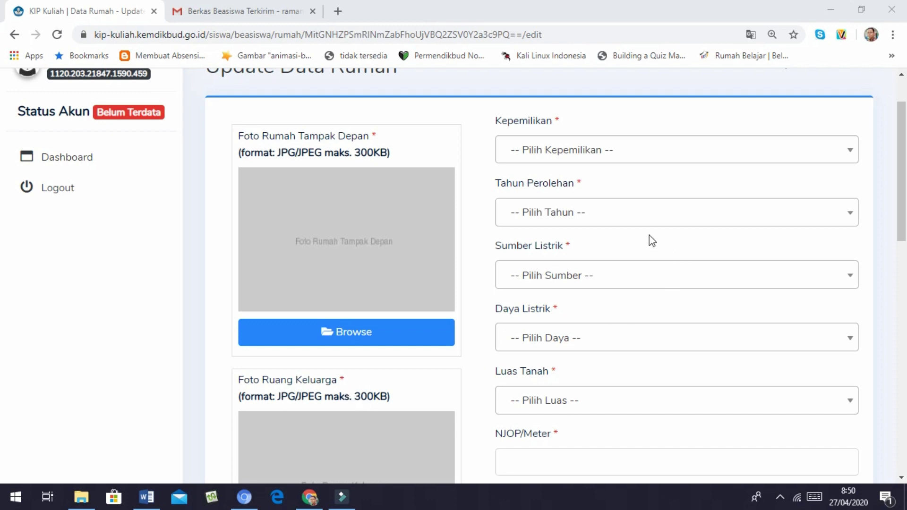
{"action": "left_click", "coordinate": [847, 153]}
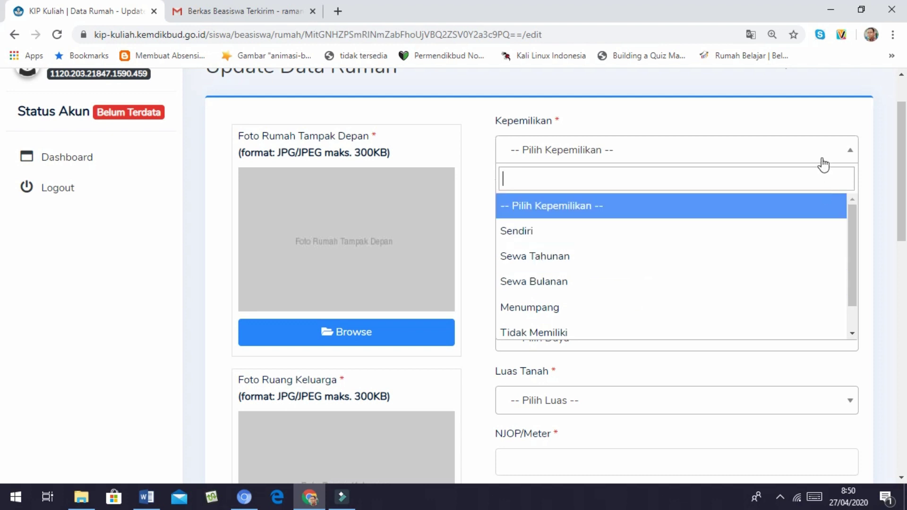
{"action": "left_click", "coordinate": [812, 176]}
{"action": "left_click", "coordinate": [848, 150]}
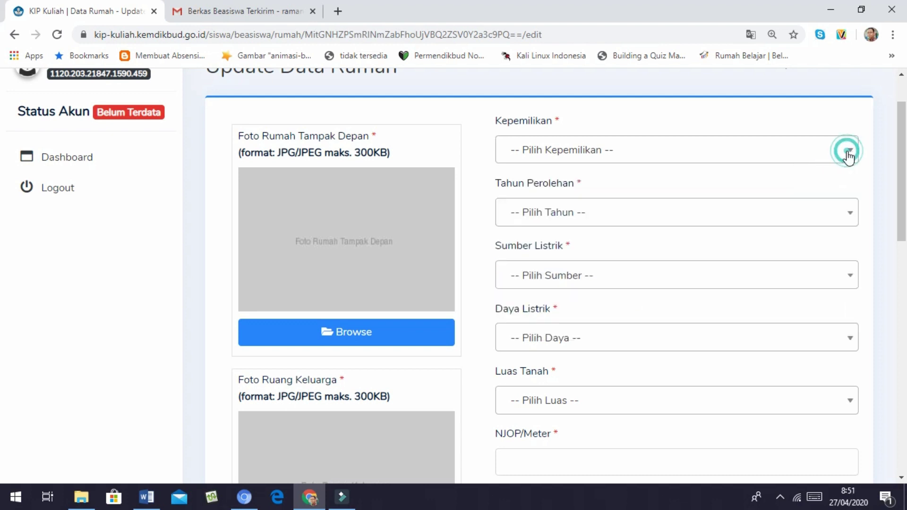
{"action": "left_click", "coordinate": [845, 216]}
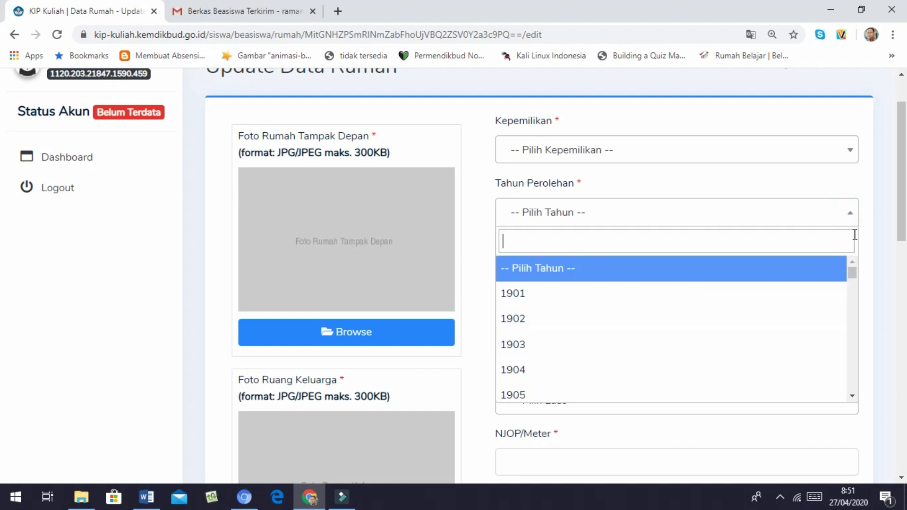
{"action": "left_click", "coordinate": [848, 217]}
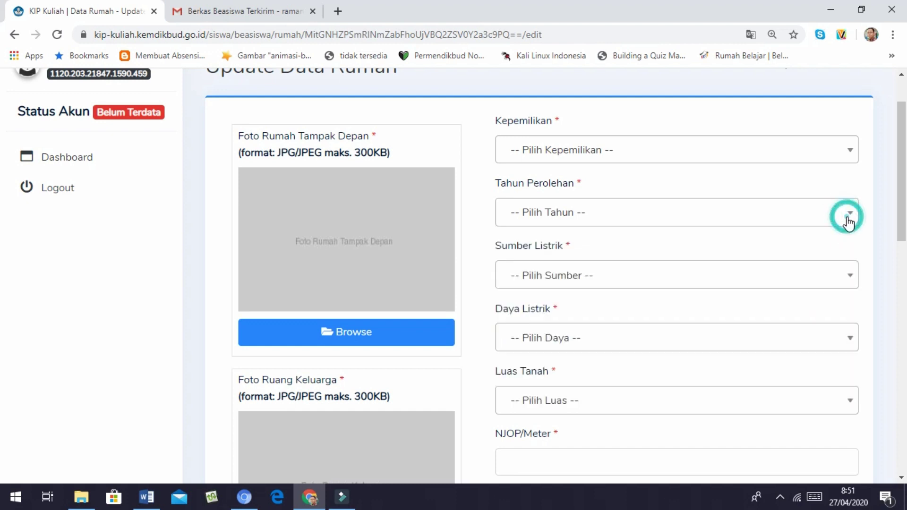
Examine the Sumber Listrik and Daya Listrik options for the house
{"action": "left_click", "coordinate": [848, 278]}
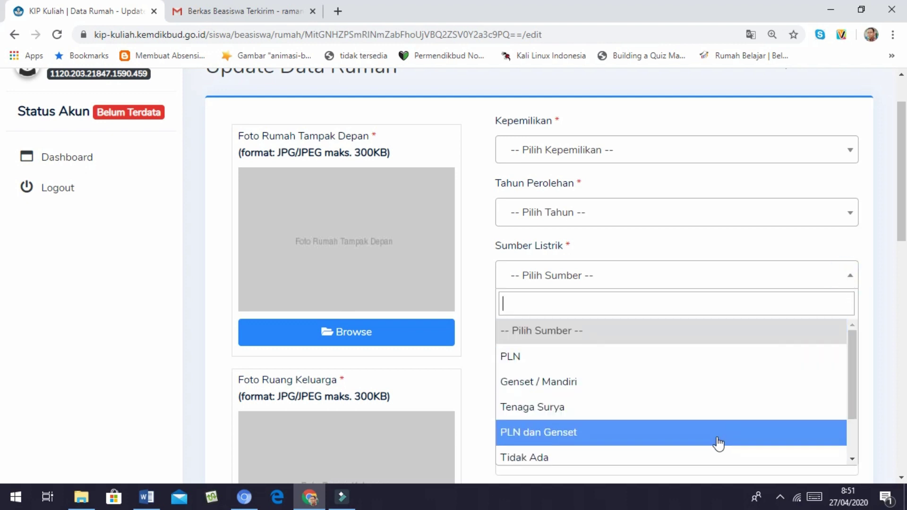
{"action": "left_click", "coordinate": [845, 274]}
{"action": "scroll", "coordinate": [840, 287], "scroll_direction": "down", "scroll_amount": 1}
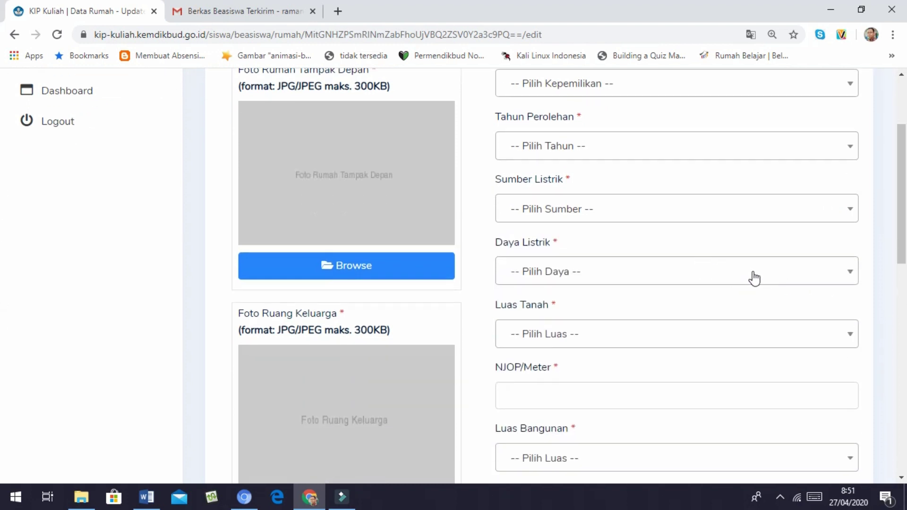
{"action": "left_click", "coordinate": [850, 274]}
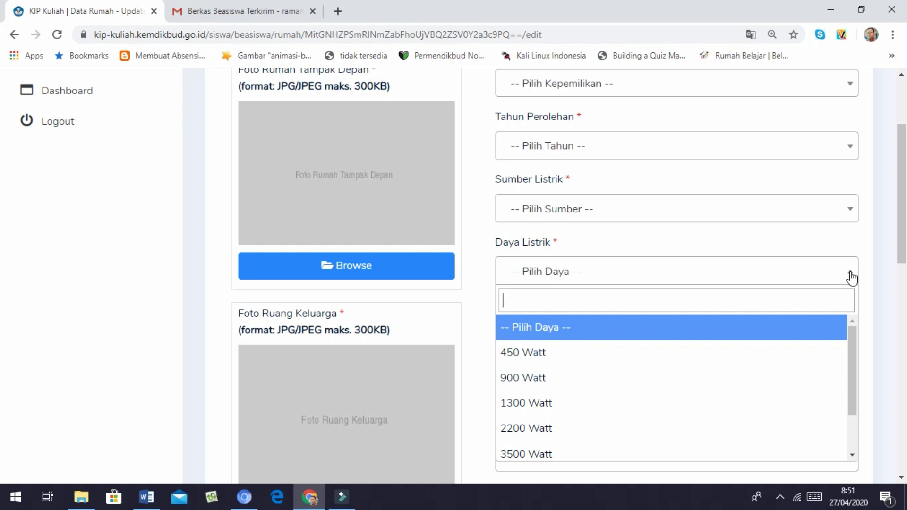
{"action": "left_click", "coordinate": [851, 277]}
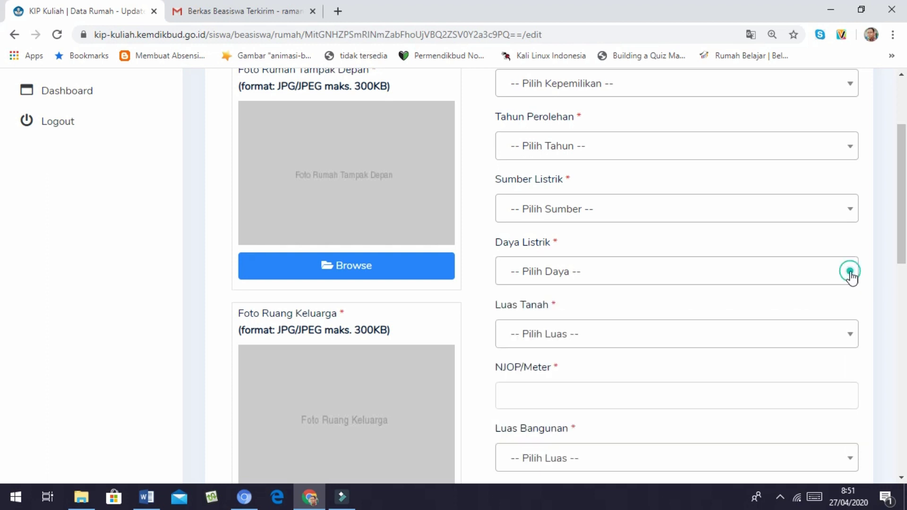
Examine the Luas Tanah options and the NJOP/Meter field of the house data
{"action": "left_click", "coordinate": [851, 336]}
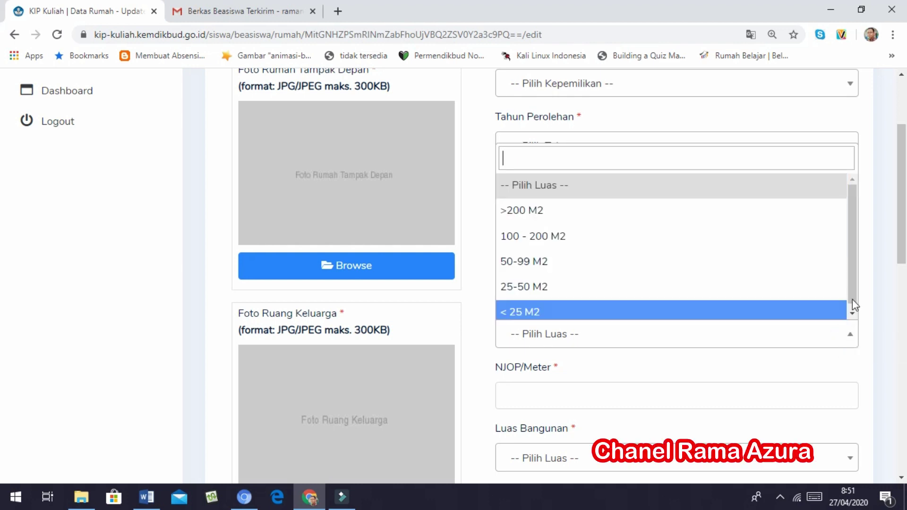
{"action": "scroll", "coordinate": [854, 303], "scroll_direction": "down", "scroll_amount": 1}
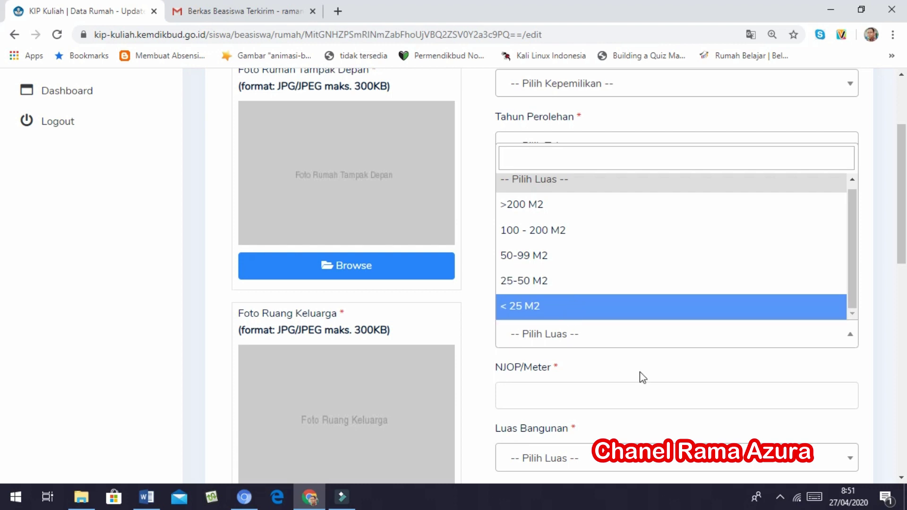
{"action": "left_click", "coordinate": [855, 345]}
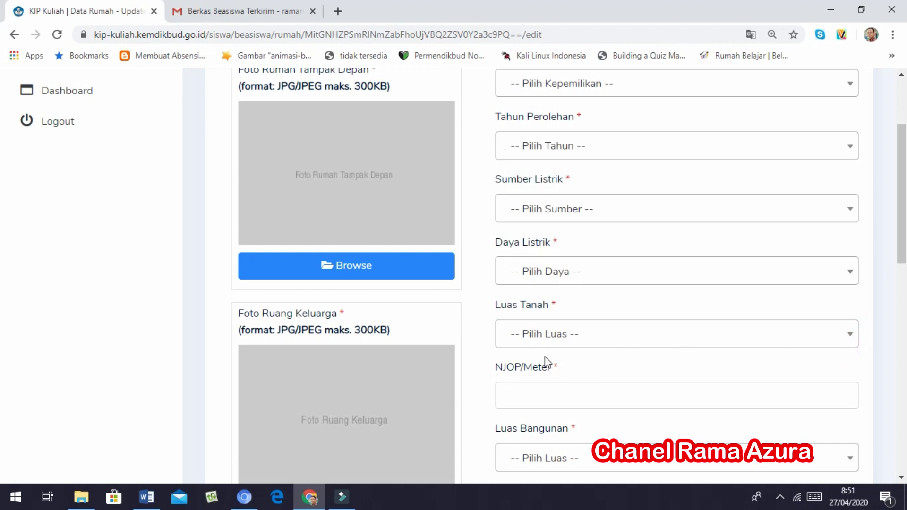
{"action": "left_click", "coordinate": [536, 393]}
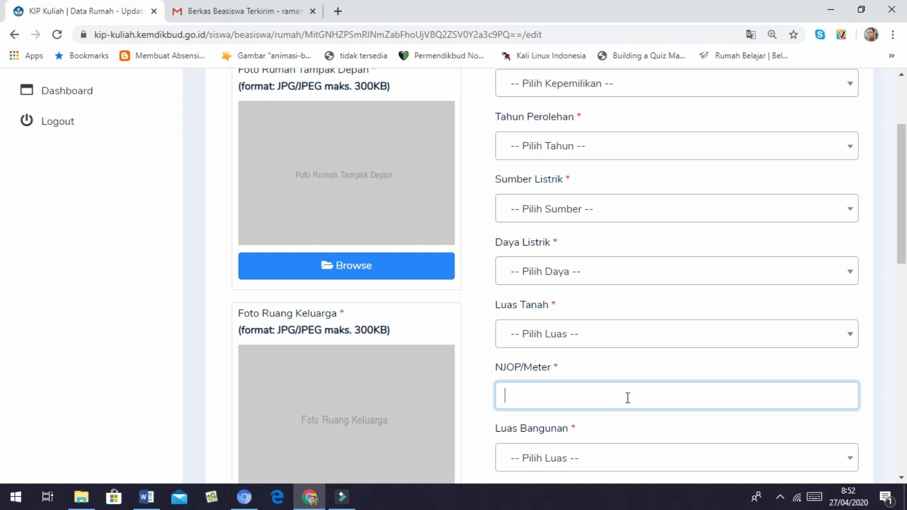
Examine the Bahan Atap and Bahan Lantai material options for the house
{"action": "scroll", "coordinate": [841, 421], "scroll_direction": "down", "scroll_amount": 3}
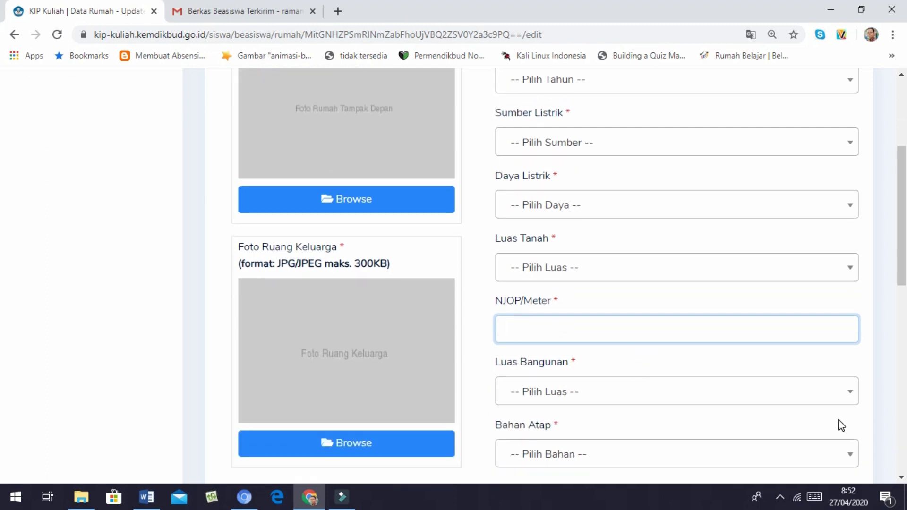
{"action": "left_click", "coordinate": [849, 392]}
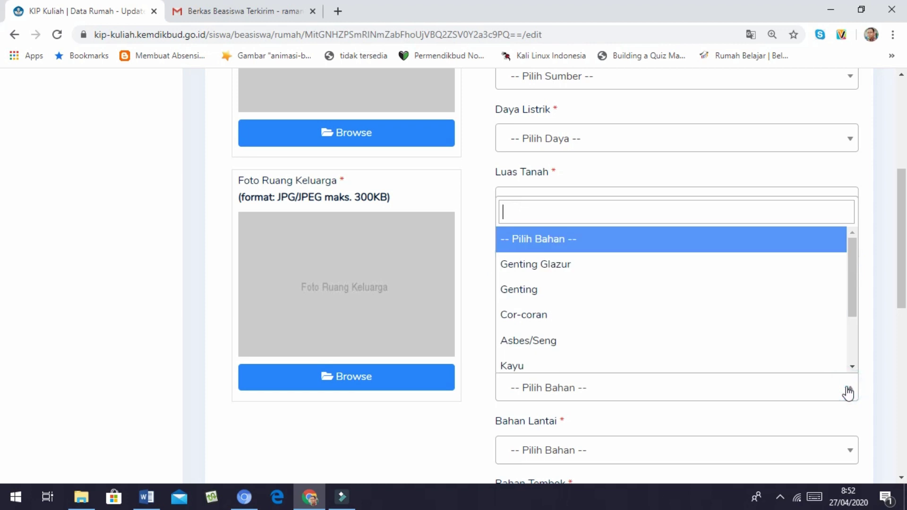
{"action": "left_click", "coordinate": [848, 392]}
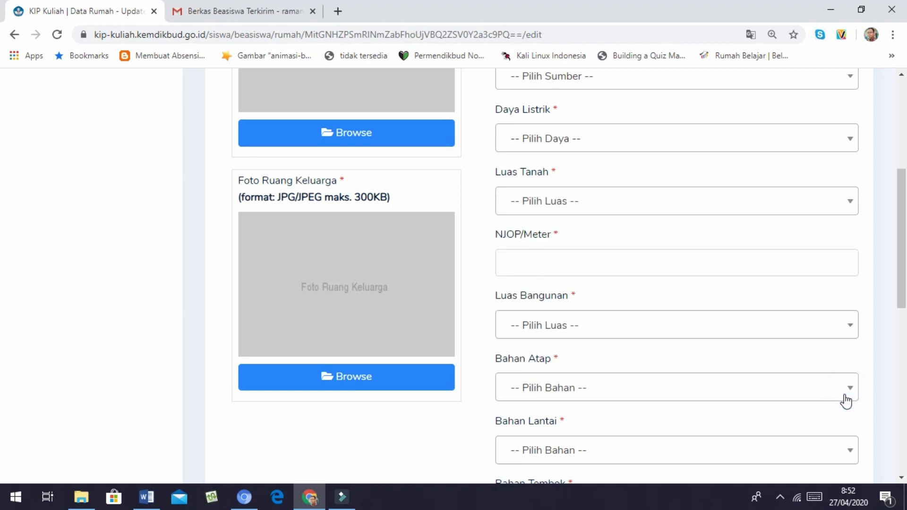
{"action": "scroll", "coordinate": [828, 415], "scroll_direction": "down", "scroll_amount": 1}
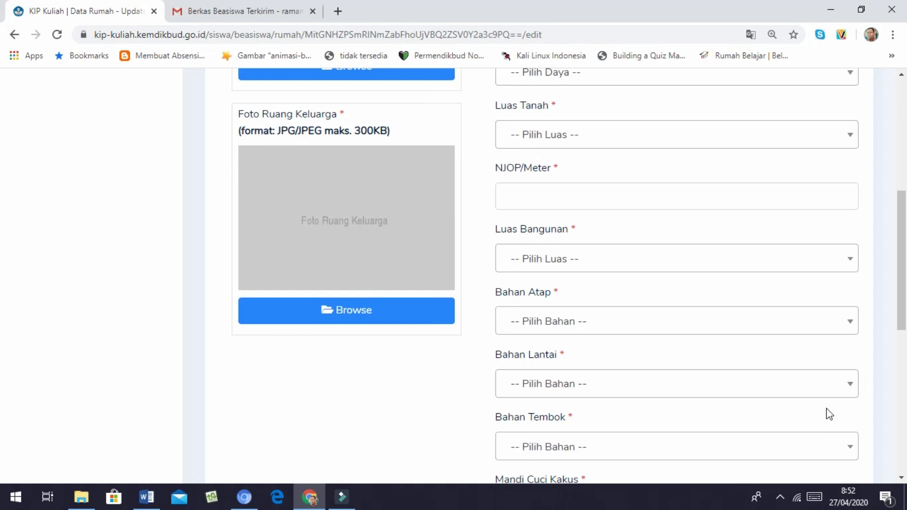
{"action": "left_click", "coordinate": [849, 388]}
{"action": "left_click", "coordinate": [848, 389]}
{"action": "scroll", "coordinate": [836, 394], "scroll_direction": "down", "scroll_amount": 3}
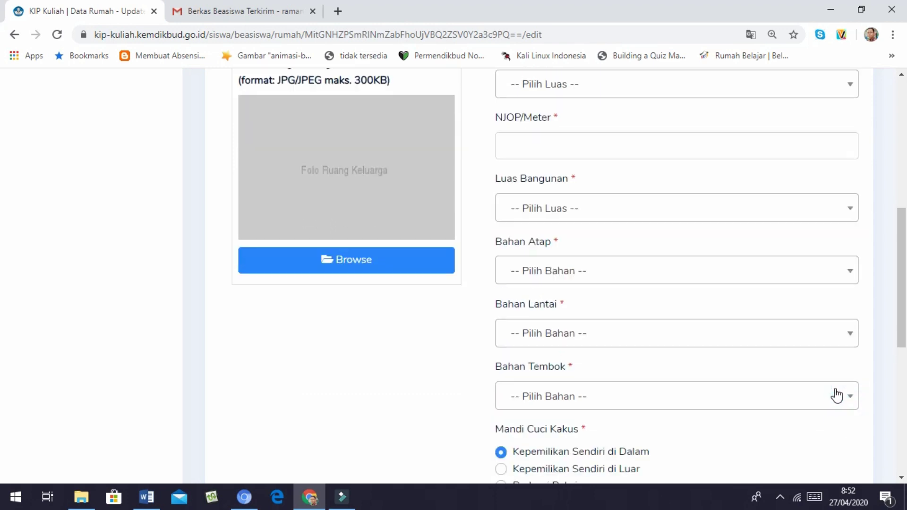
Check the Jarak dari pusat kota and Jumlah Orang Tinggal fields and save the house data
{"action": "scroll", "coordinate": [834, 335], "scroll_direction": "down", "scroll_amount": 2}
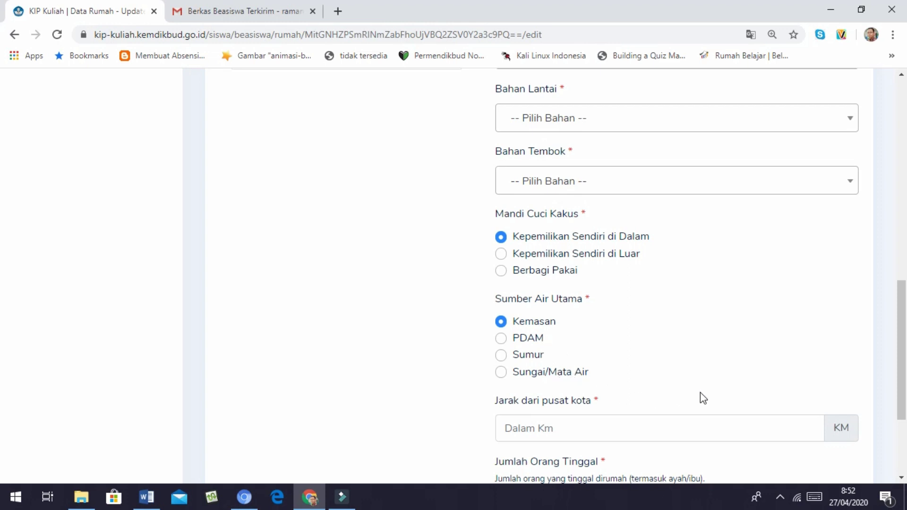
{"action": "scroll", "coordinate": [703, 398], "scroll_direction": "down", "scroll_amount": 1}
{"action": "scroll", "coordinate": [700, 393], "scroll_direction": "down", "scroll_amount": 1}
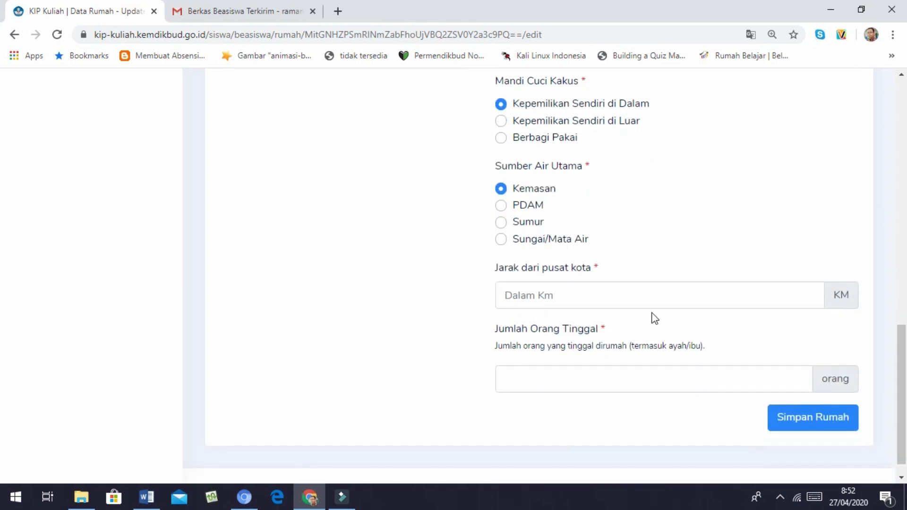
{"action": "left_click", "coordinate": [638, 301]}
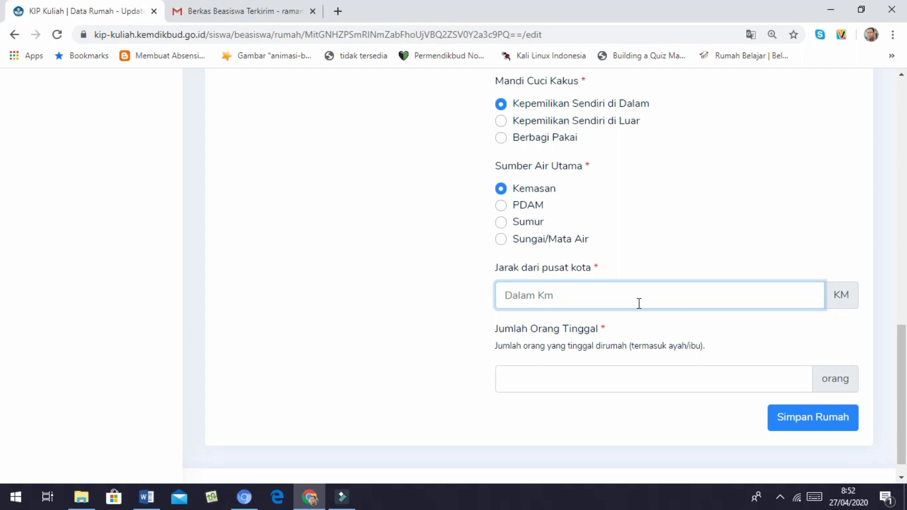
{"action": "left_click", "coordinate": [592, 369]}
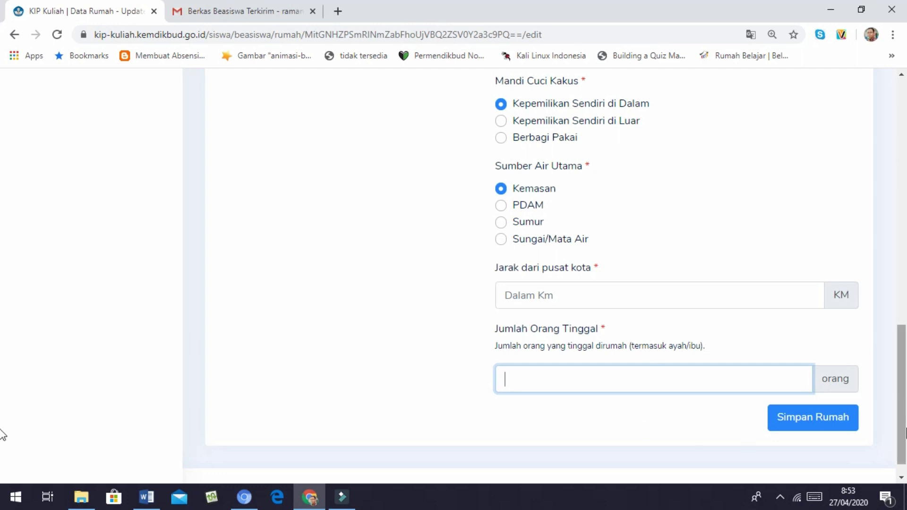
{"action": "left_click", "coordinate": [819, 425]}
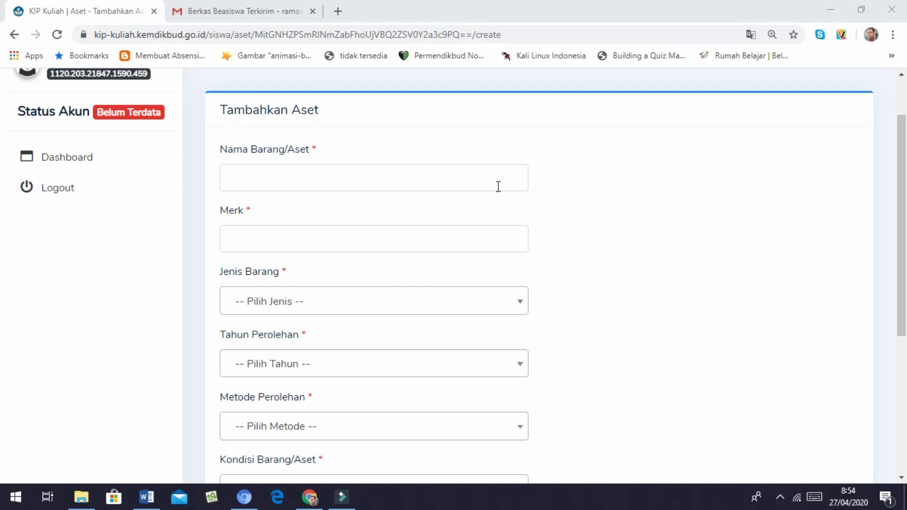
Enter Sepeda motor as the asset name and Honda as its brand in the Tambahkan Aset form
{"action": "left_click", "coordinate": [403, 173]}
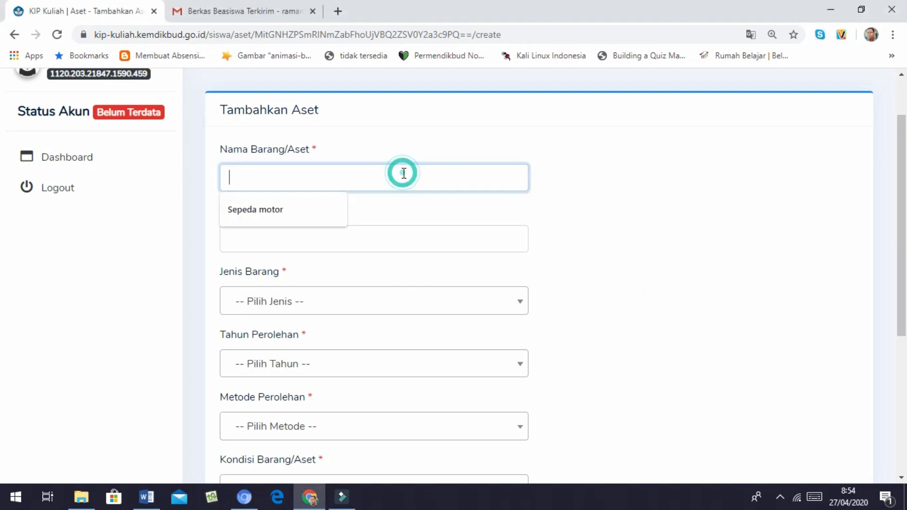
{"action": "left_click", "coordinate": [331, 208]}
{"action": "left_click", "coordinate": [303, 238]}
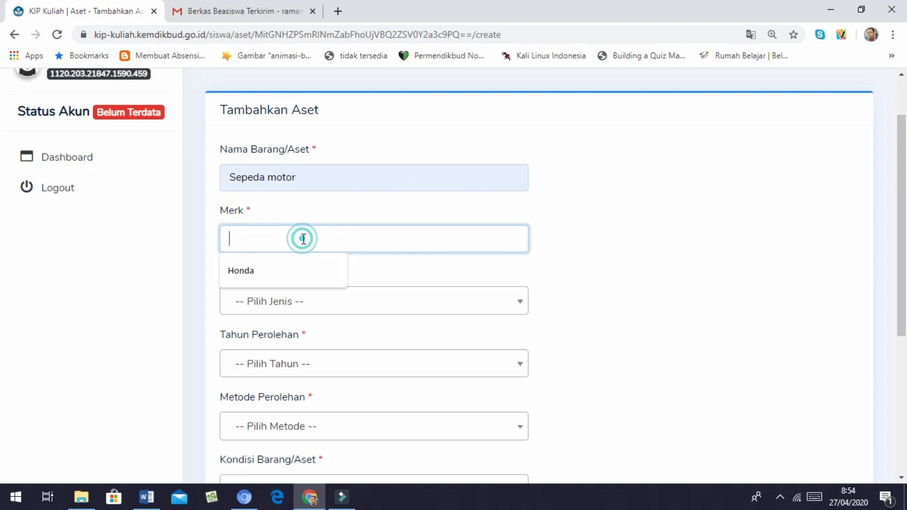
{"action": "left_click", "coordinate": [274, 267]}
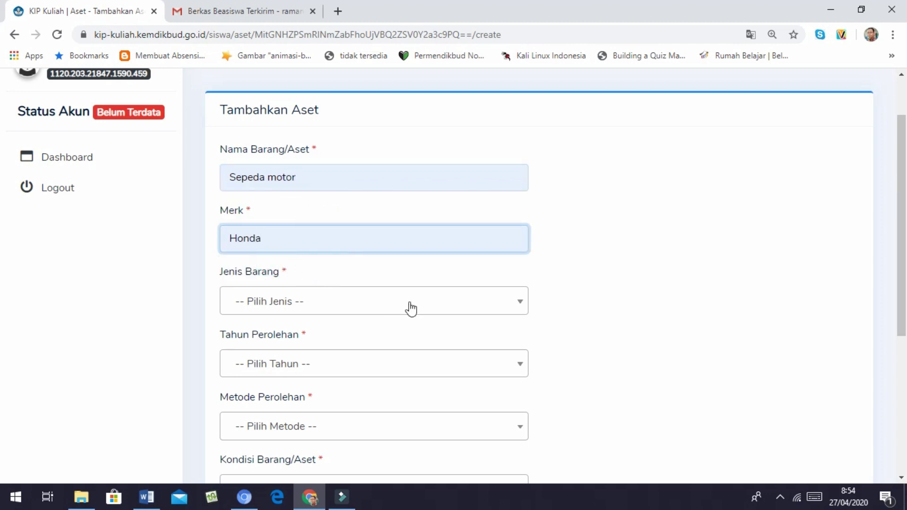
Set the motorcycle's Jenis Barang to Transportasi and its Tahun Perolehan to 2010
{"action": "left_click", "coordinate": [520, 306]}
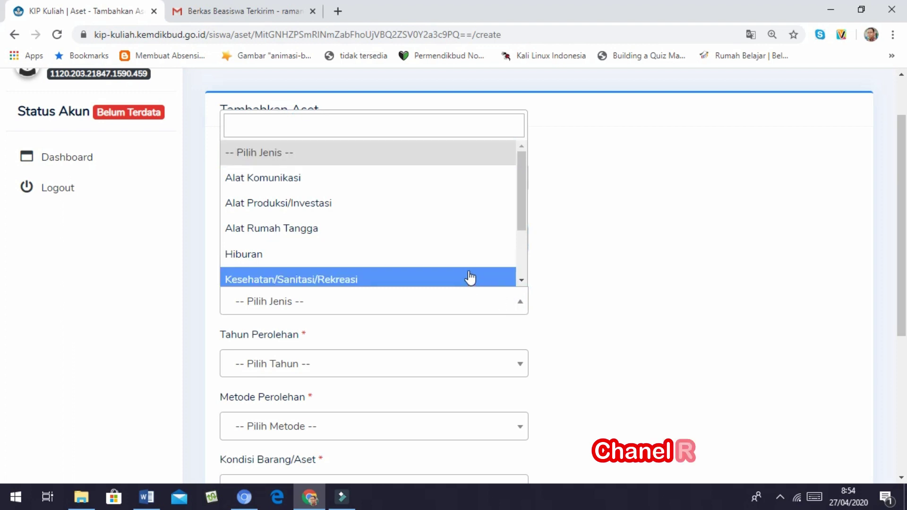
{"action": "scroll", "coordinate": [469, 277], "scroll_direction": "down", "scroll_amount": 3}
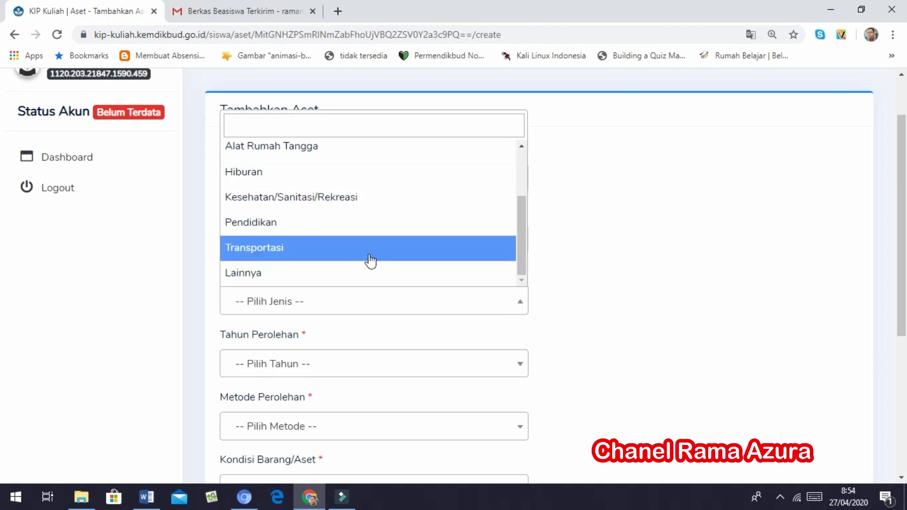
{"action": "left_click", "coordinate": [370, 260]}
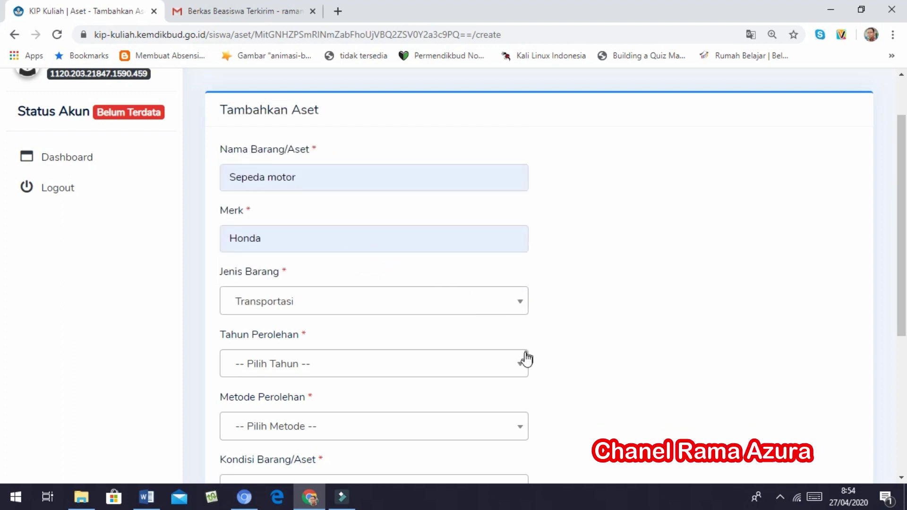
{"action": "left_click", "coordinate": [520, 368]}
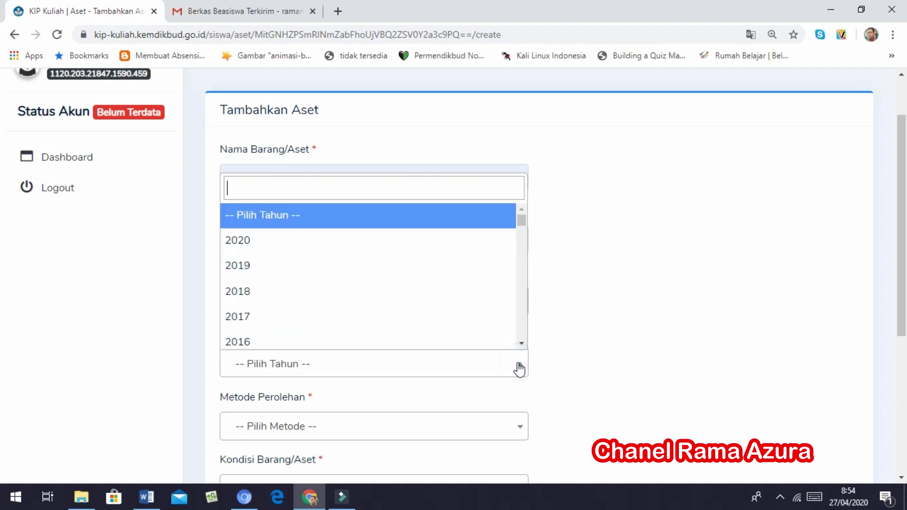
{"action": "scroll", "coordinate": [462, 334], "scroll_direction": "down", "scroll_amount": 4}
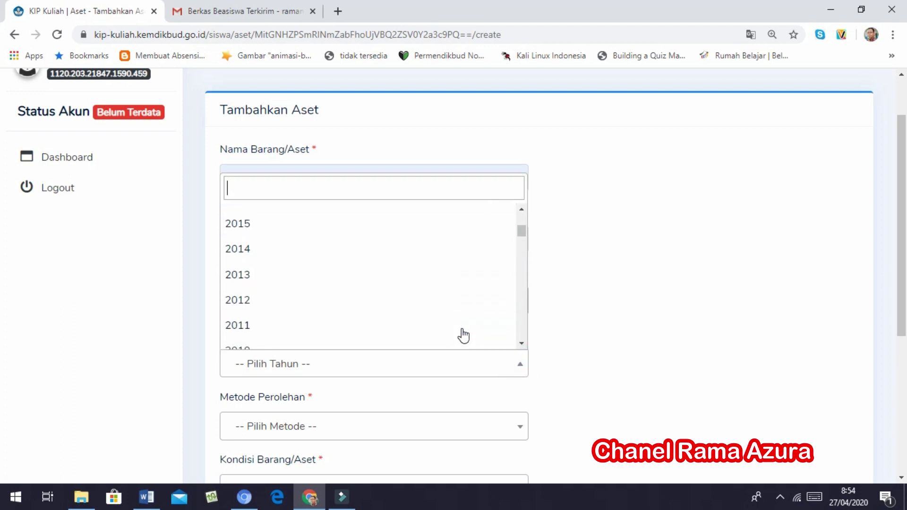
{"action": "left_click", "coordinate": [425, 302]}
{"action": "scroll", "coordinate": [489, 336], "scroll_direction": "down", "scroll_amount": 1}
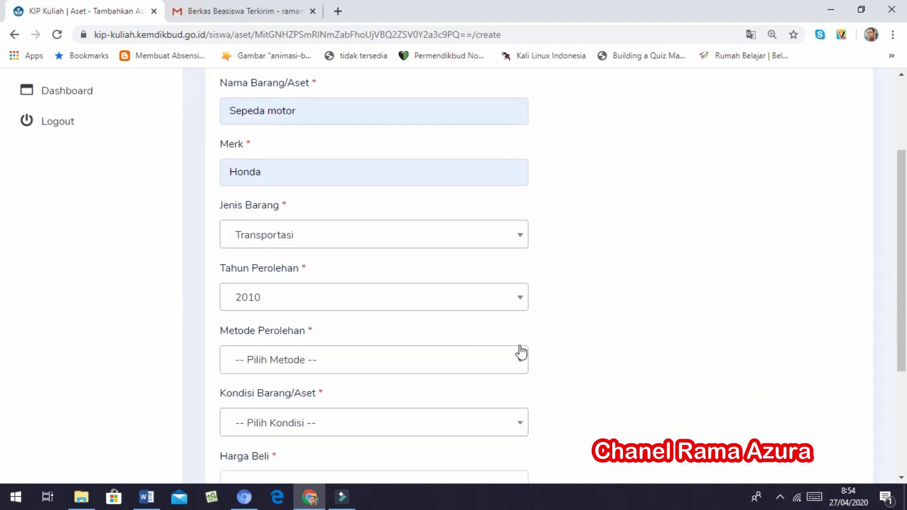
Set the motorcycle's Metode Perolehan to Membeli Tunai and its Kondisi Barang/Aset to Berfungsi
{"action": "left_click", "coordinate": [522, 362]}
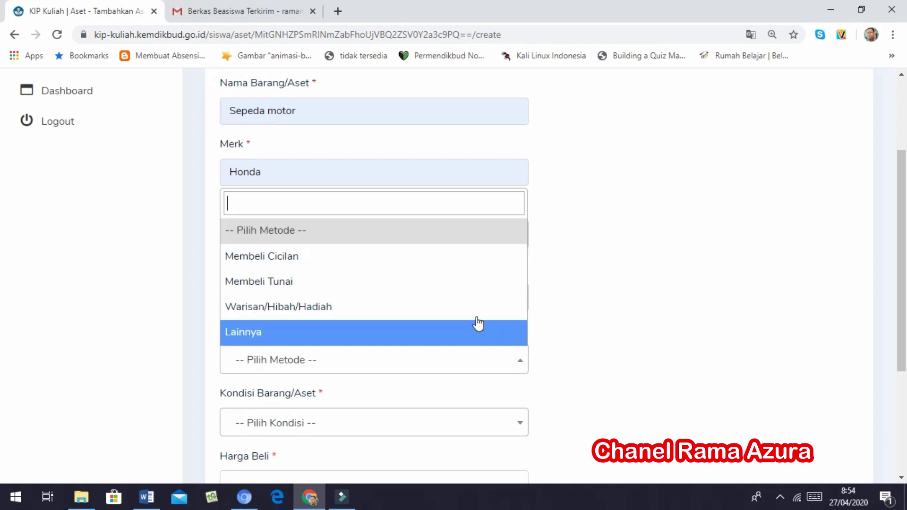
{"action": "left_click", "coordinate": [452, 295]}
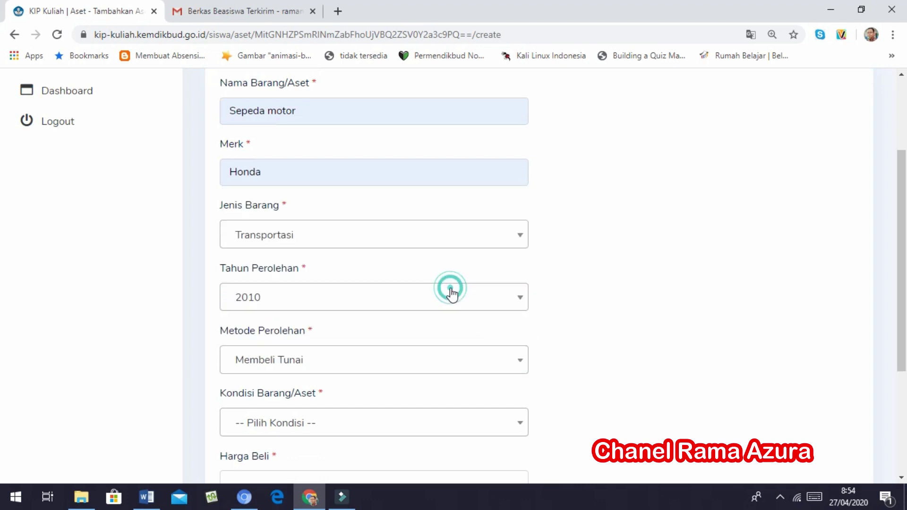
{"action": "scroll", "coordinate": [496, 318], "scroll_direction": "down", "scroll_amount": 3}
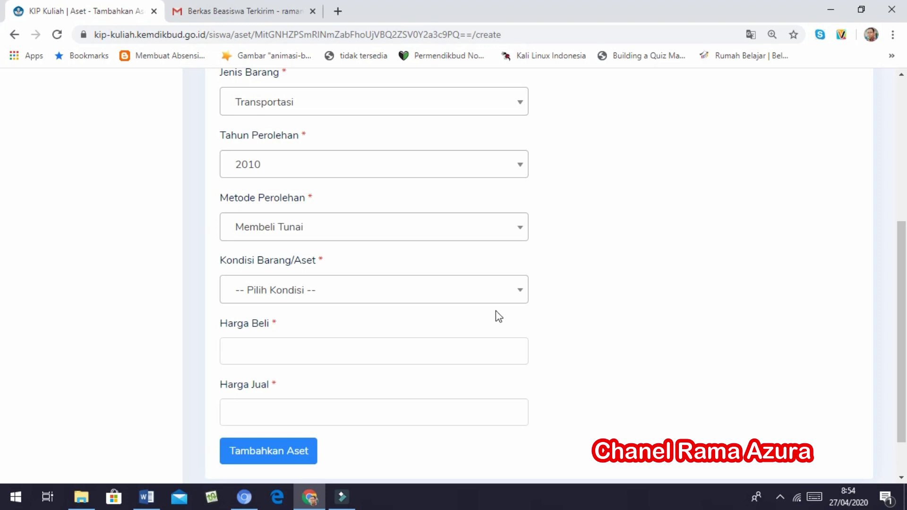
{"action": "left_click", "coordinate": [519, 292]}
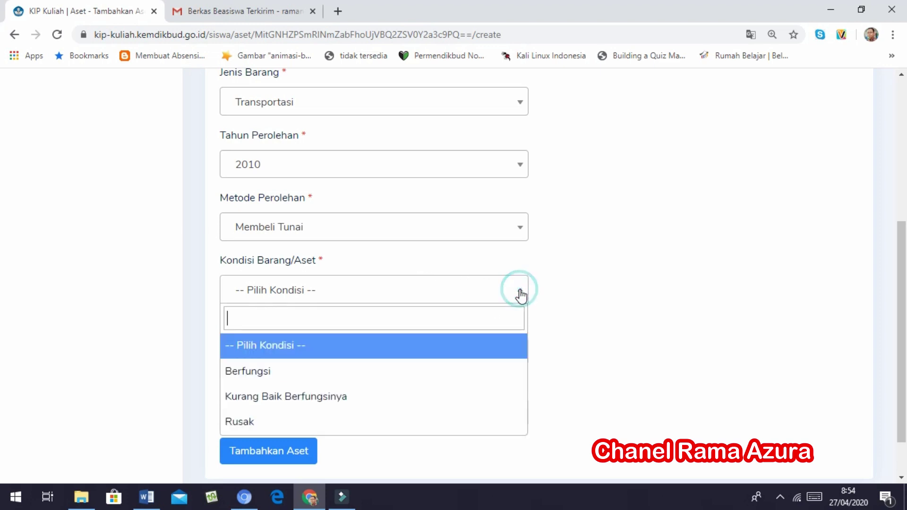
{"action": "left_click", "coordinate": [491, 374]}
Enter Rp. 10.000.000 as Harga Beli and Rp. 5.000.000 as Harga Jual, and add the asset
{"action": "scroll", "coordinate": [489, 360], "scroll_direction": "down", "scroll_amount": 2}
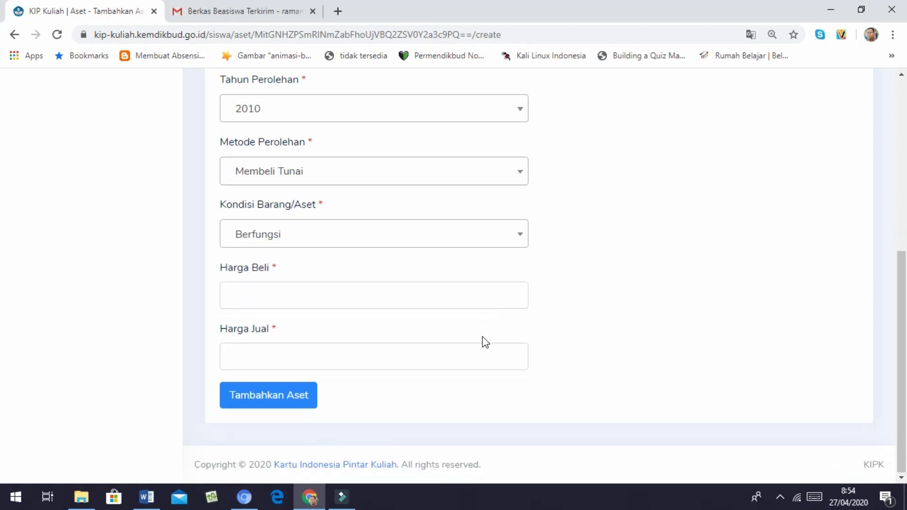
{"action": "left_click", "coordinate": [401, 297]}
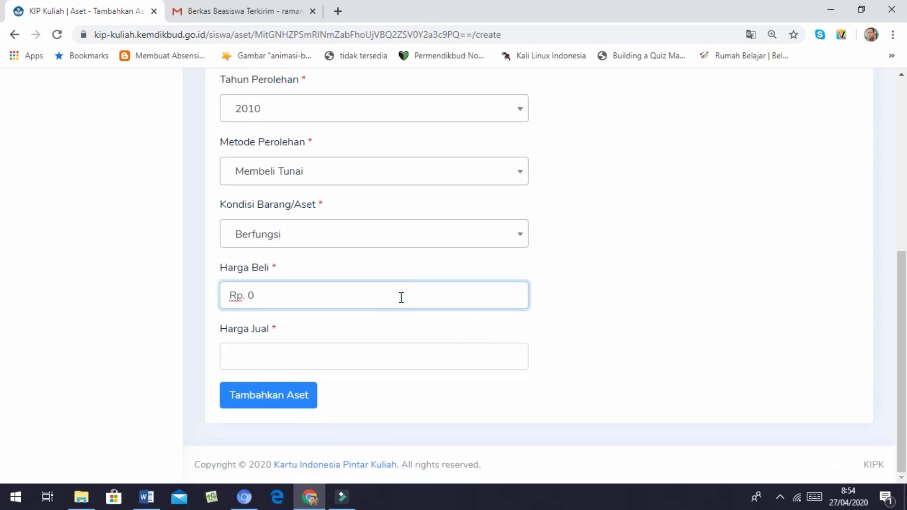
{"action": "type", "text": "10.000.000"}
{"action": "left_click", "coordinate": [380, 351]}
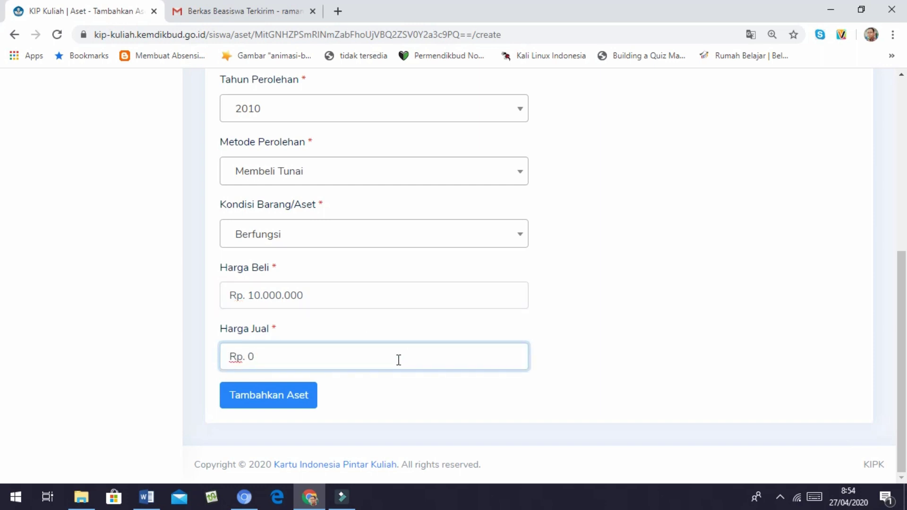
{"action": "type", "text": "5.000.000"}
{"action": "left_click", "coordinate": [298, 399]}
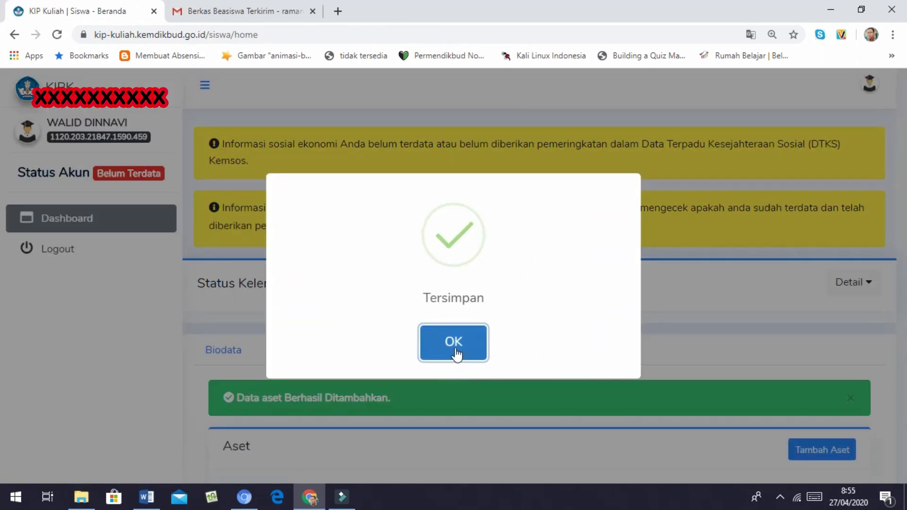
{"action": "left_click", "coordinate": [464, 357]}
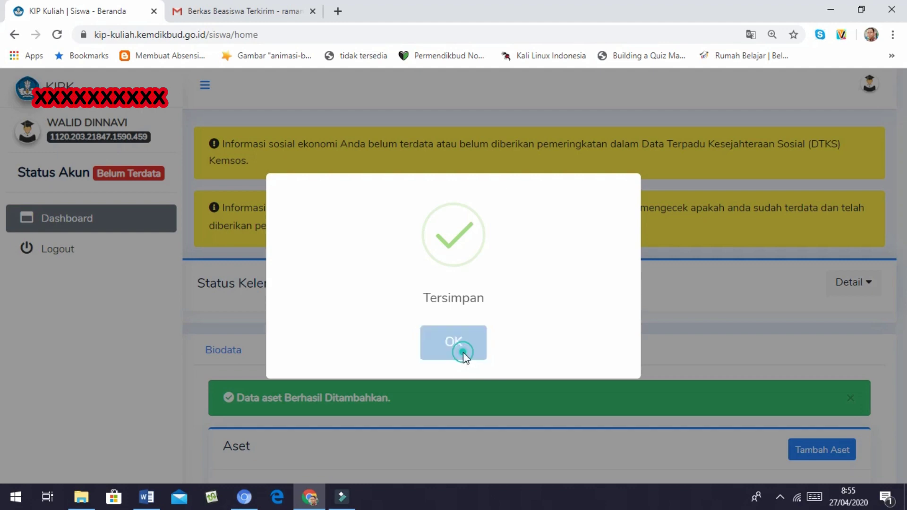
Review the saved motorcycle entries in the Aset list
{"action": "scroll", "coordinate": [633, 359], "scroll_direction": "down", "scroll_amount": 2}
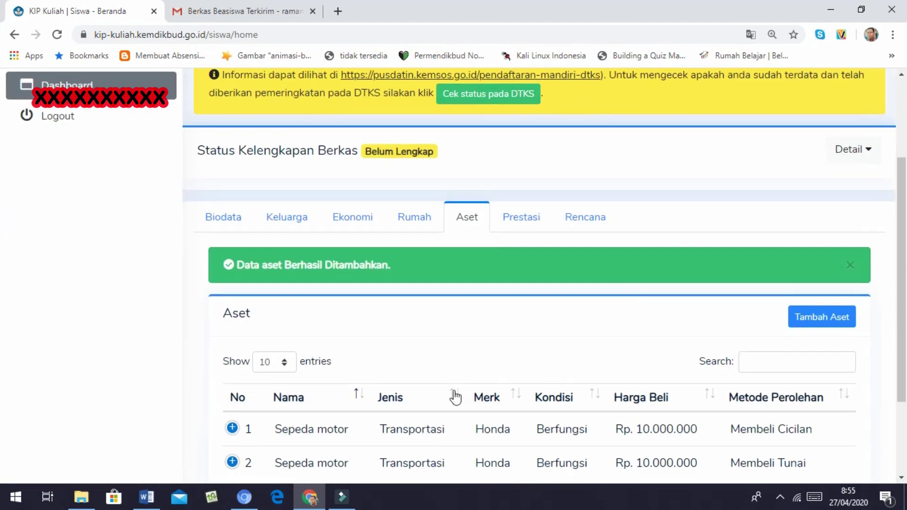
{"action": "scroll", "coordinate": [453, 397], "scroll_direction": "down", "scroll_amount": 2}
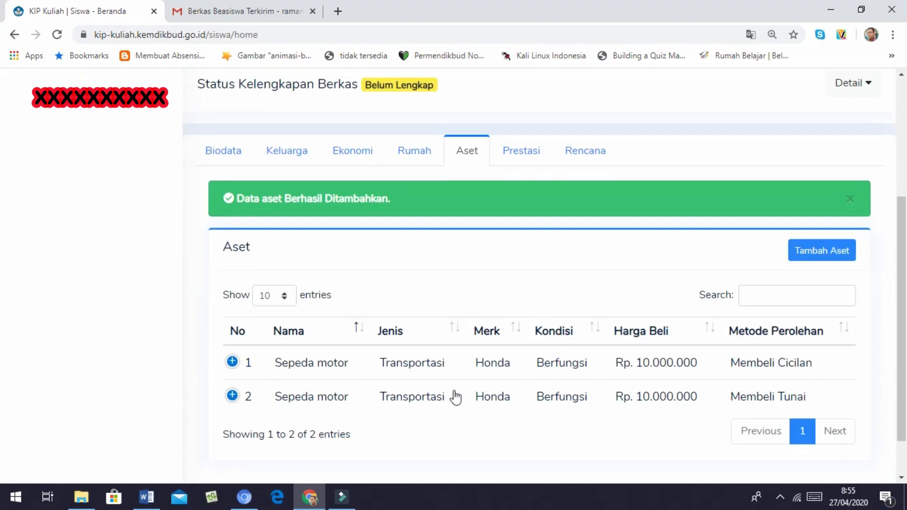
{"action": "left_click", "coordinate": [805, 256]}
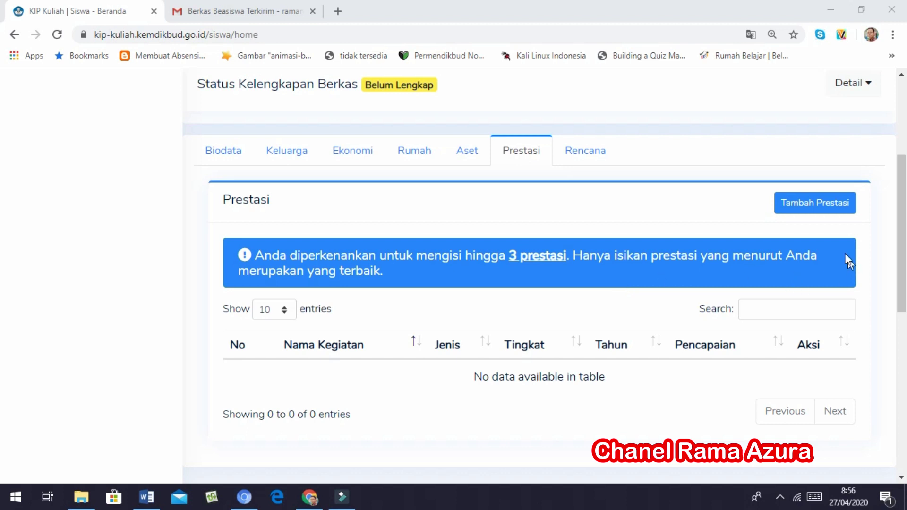
Open the Tambahkan Prestasi form and examine its activity fields and the Pencapaian options
{"action": "left_click", "coordinate": [819, 210]}
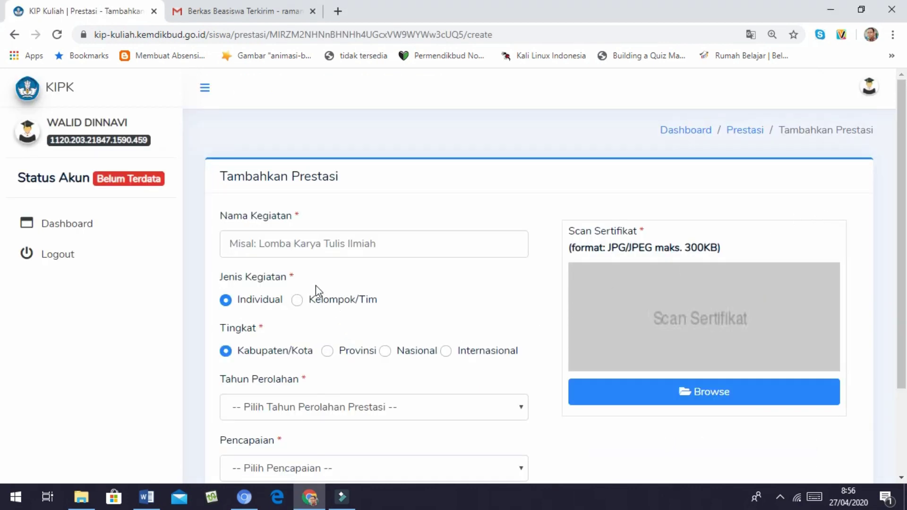
{"action": "left_click", "coordinate": [412, 244]}
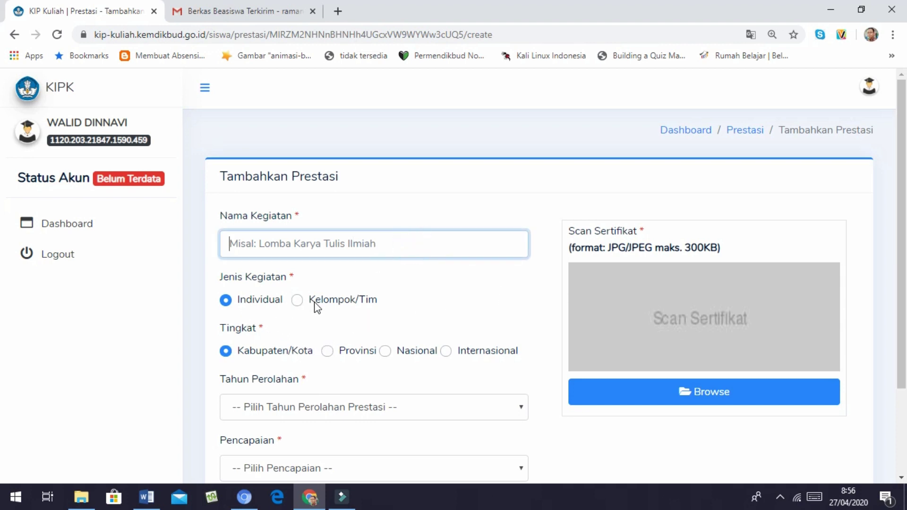
{"action": "scroll", "coordinate": [315, 304], "scroll_direction": "down", "scroll_amount": 2}
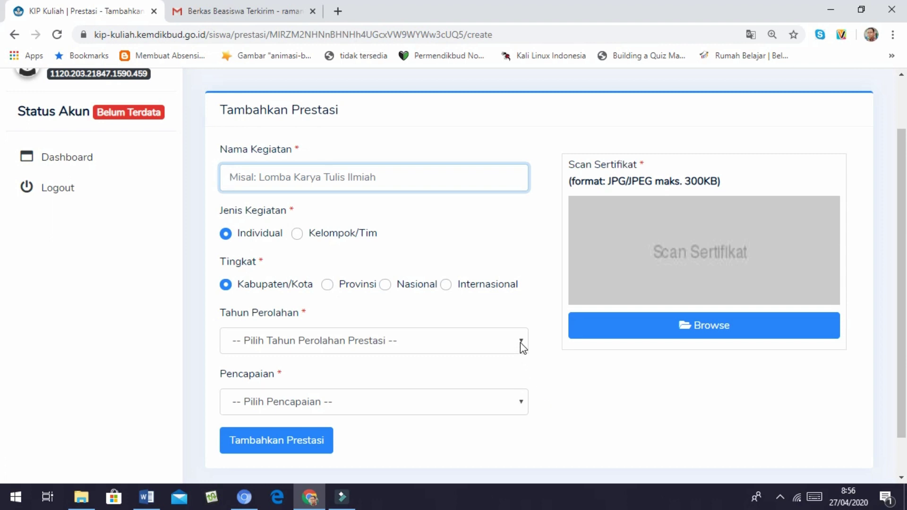
{"action": "left_click", "coordinate": [523, 402]}
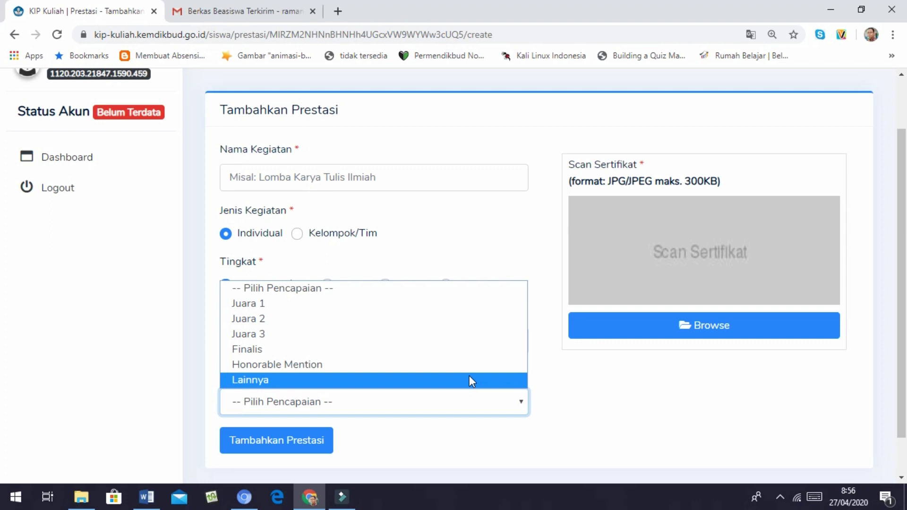
{"action": "left_click", "coordinate": [572, 415]}
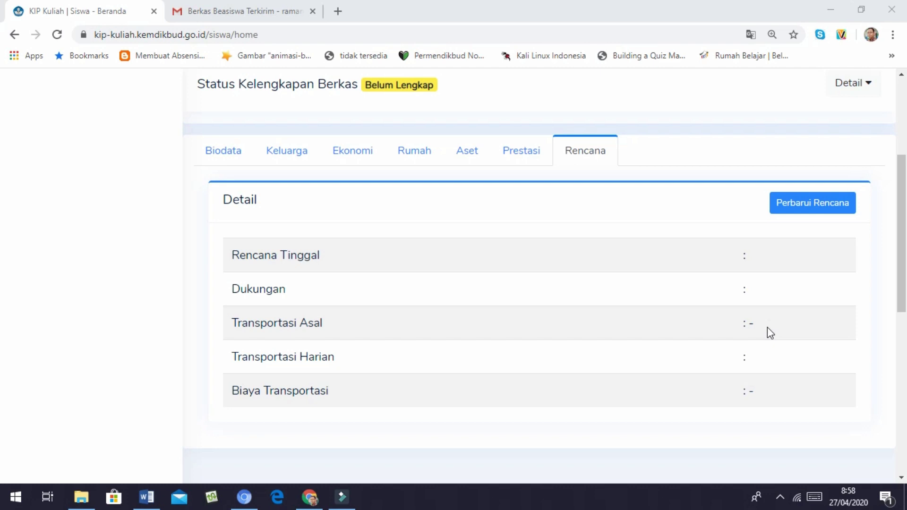
Open the Update Rencana form and examine its residence, family support and transport options down to the Biaya Transportasi field
{"action": "left_click", "coordinate": [815, 207]}
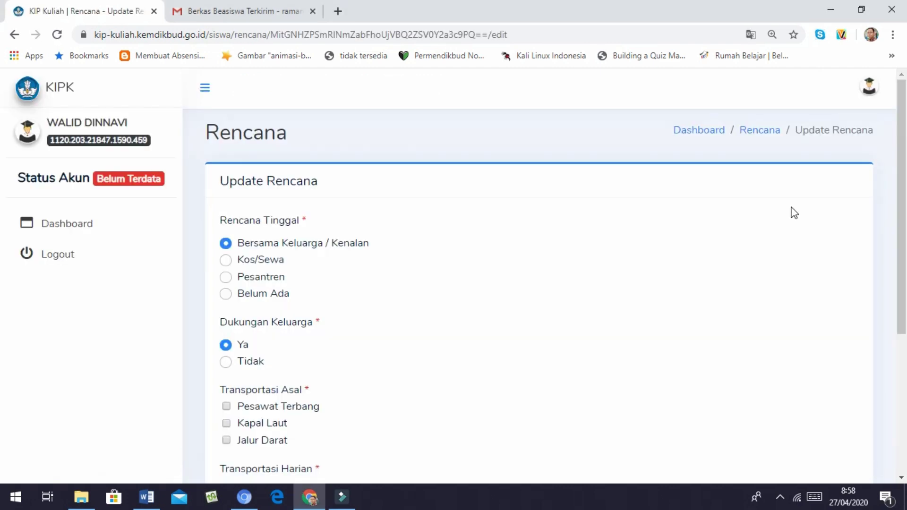
{"action": "scroll", "coordinate": [477, 265], "scroll_direction": "down", "scroll_amount": 1}
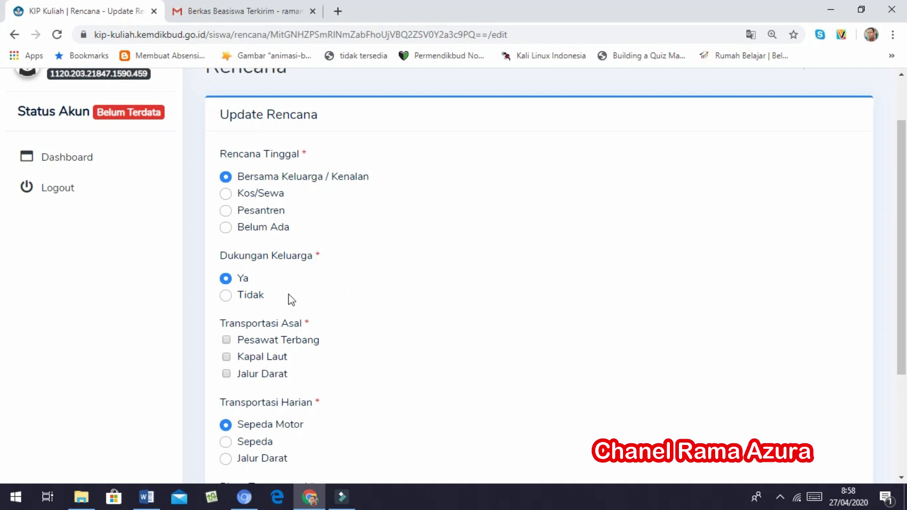
{"action": "scroll", "coordinate": [308, 313], "scroll_direction": "down", "scroll_amount": 1}
{"action": "scroll", "coordinate": [311, 316], "scroll_direction": "down", "scroll_amount": 1}
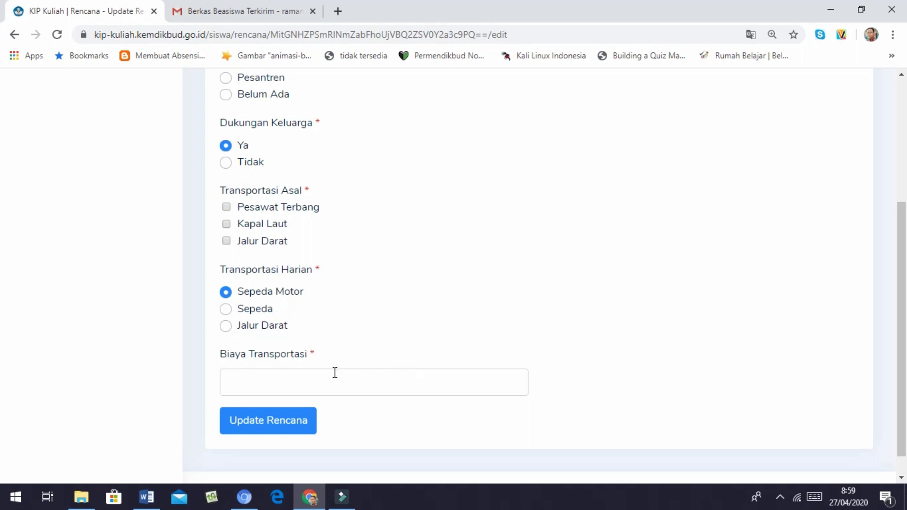
{"action": "left_click", "coordinate": [318, 379]}
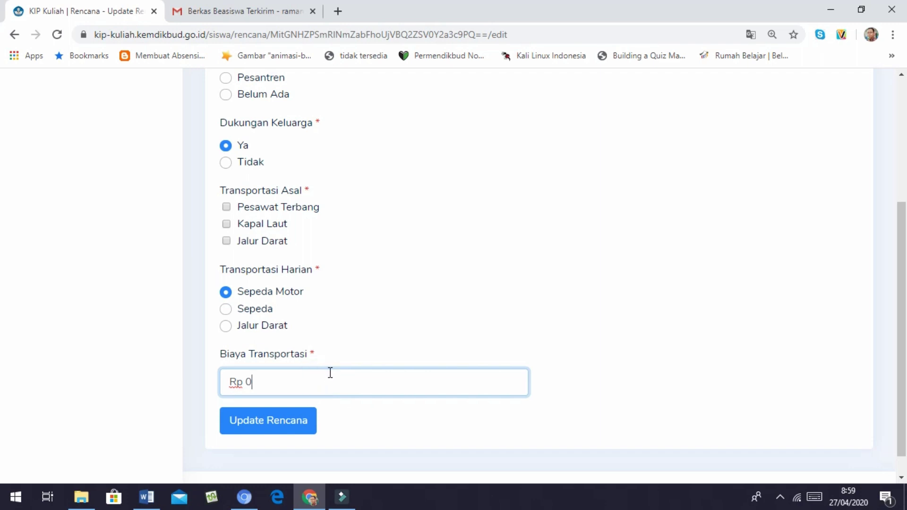